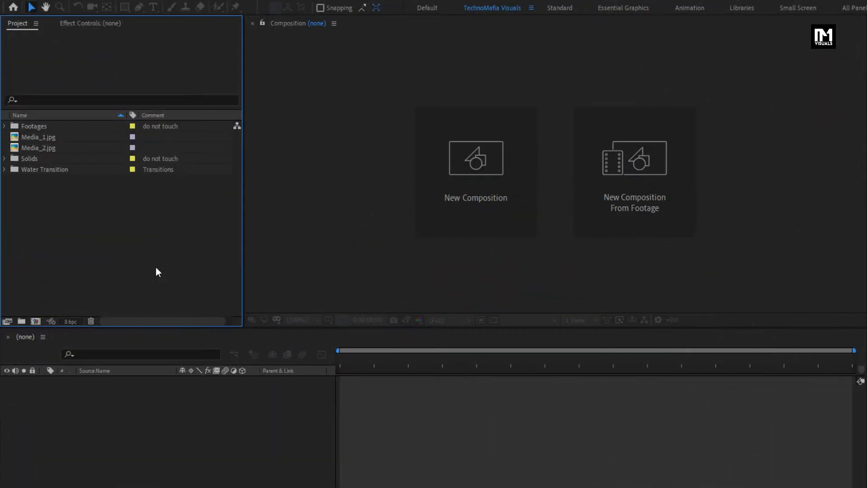
Expand the Water Transition folder and inspect the B&D, Chromatic, Glow, Neon, Noise and Ripple comps.
click(34, 173)
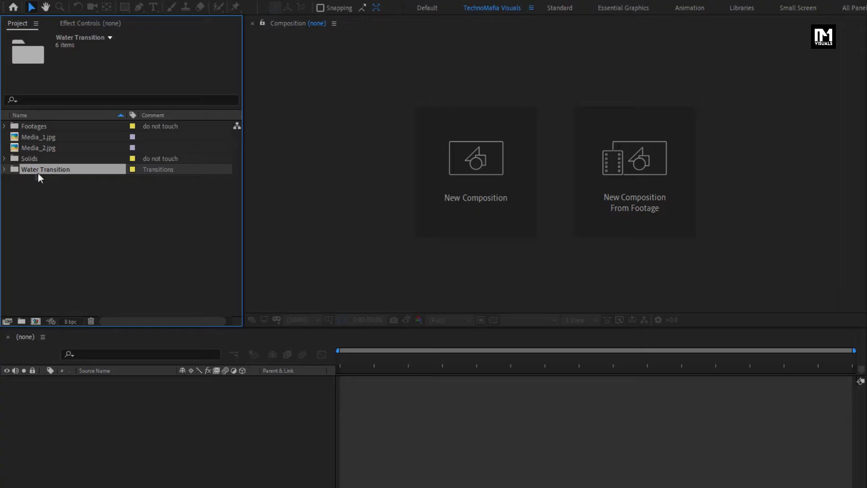
click(5, 169)
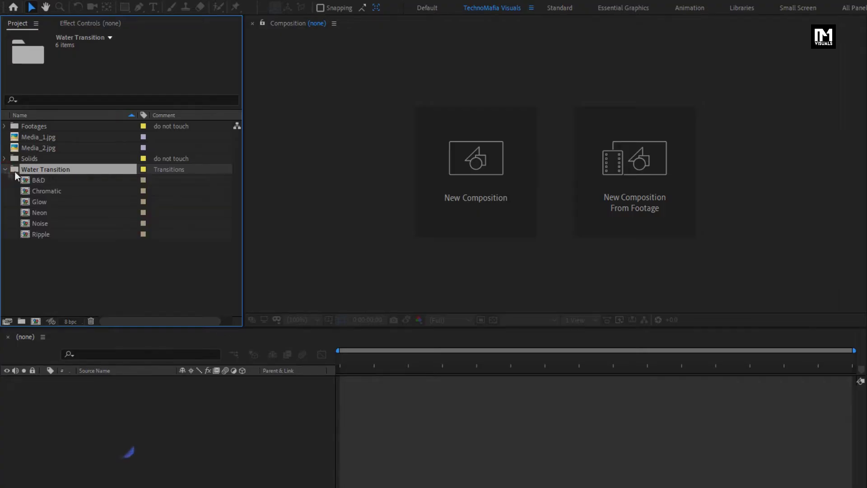
click(84, 183)
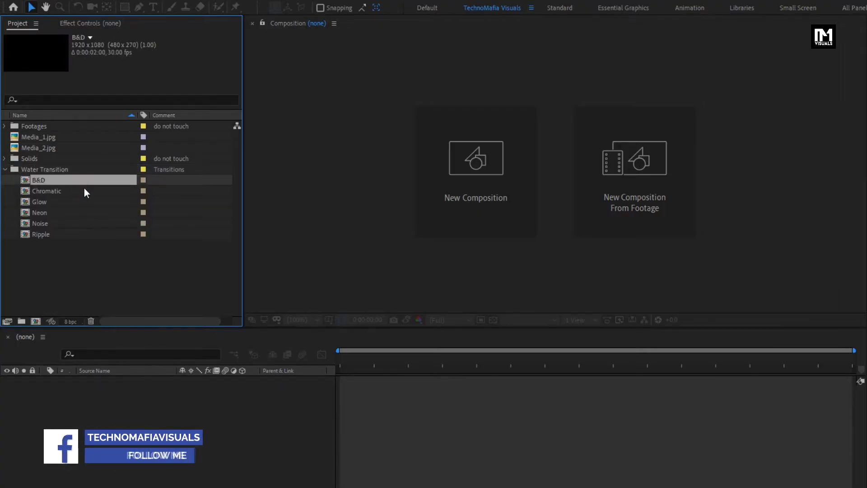
click(82, 190)
click(83, 202)
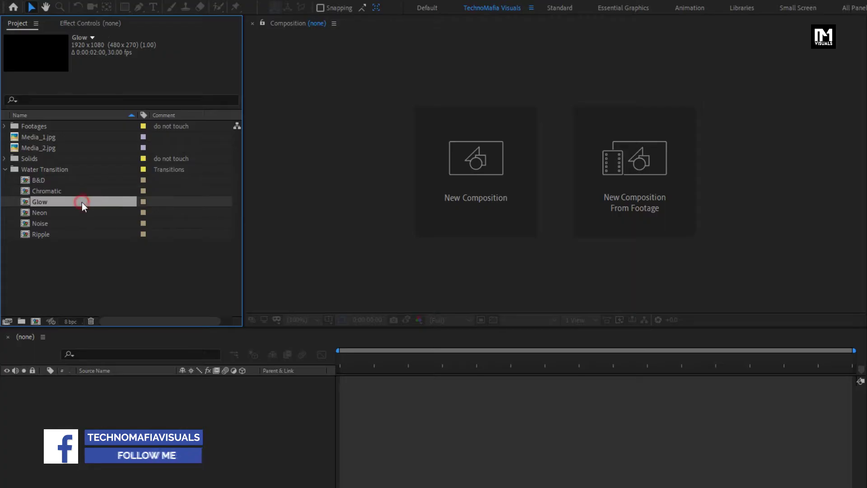
click(80, 213)
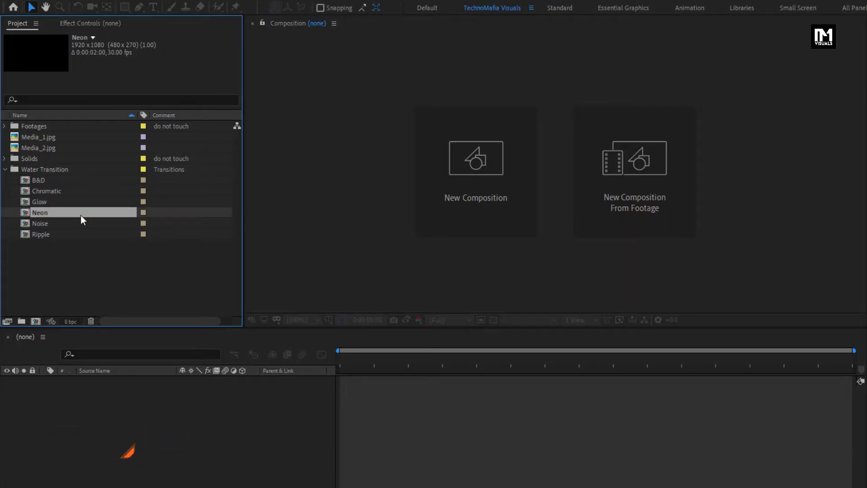
click(80, 225)
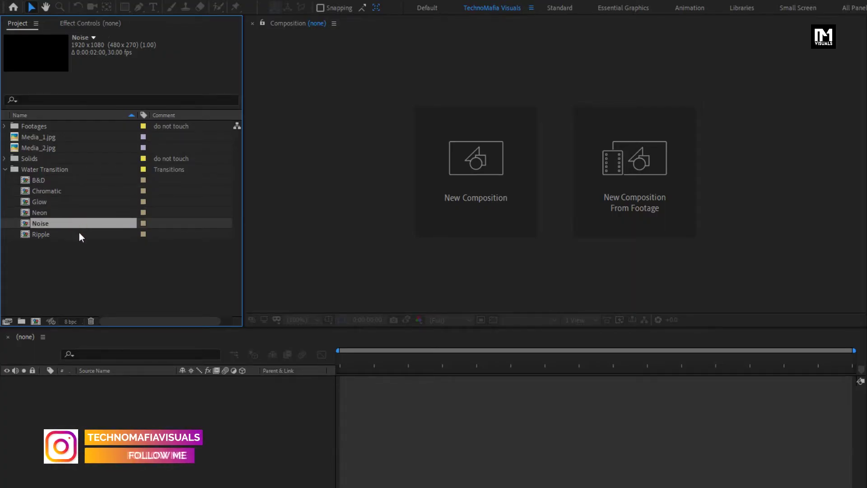
click(79, 232)
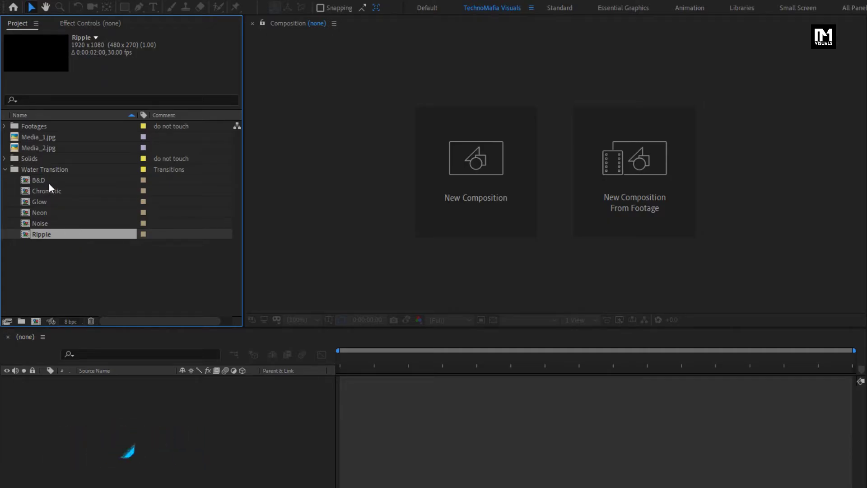
Open the Ripple and Noise comps and scrub through each transition.
double_click(58, 237)
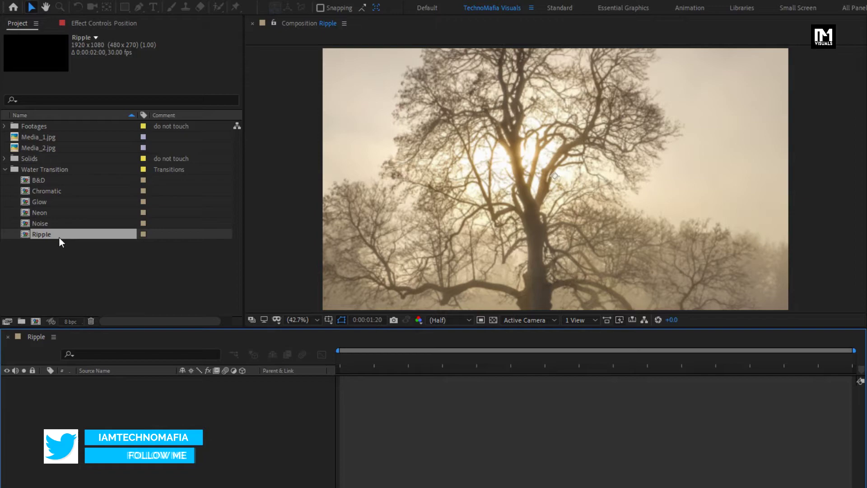
click(377, 359)
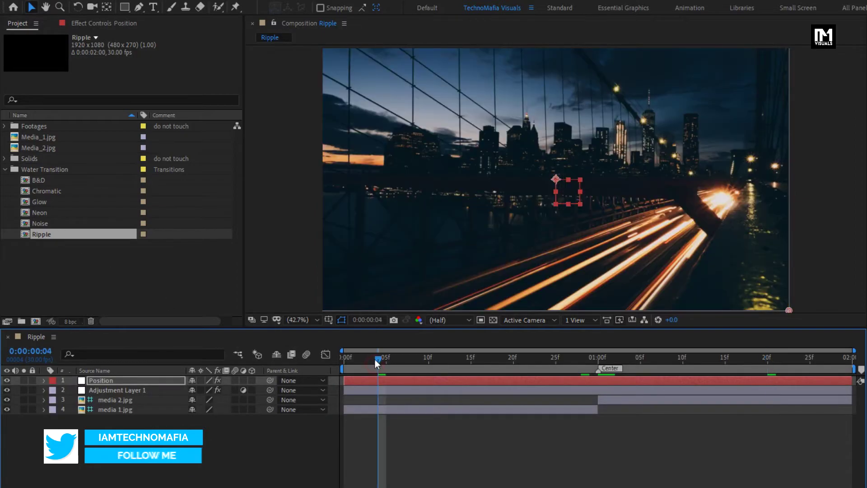
drag(377, 362, 733, 358)
double_click(37, 226)
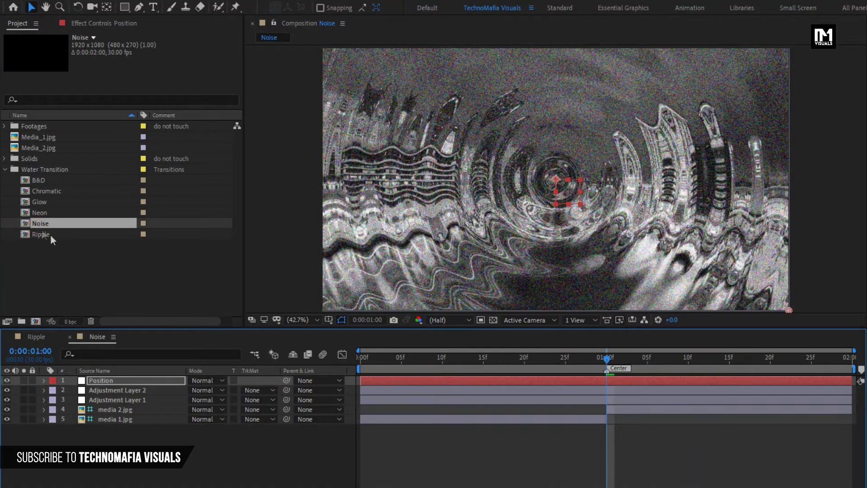
drag(409, 358, 762, 359)
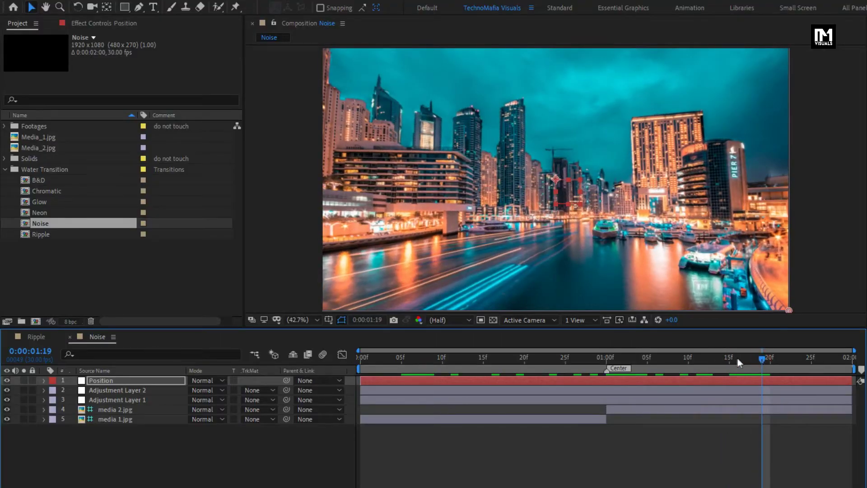
Open the Neon, Glow, Chromatic and B&D comps, scrubbing the Neon and black-and-white transitions.
click(39, 214)
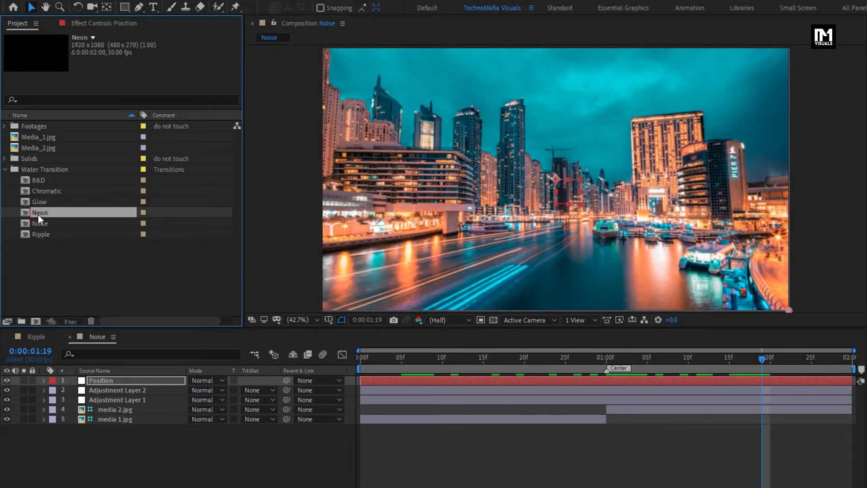
double_click(39, 213)
drag(401, 362, 679, 360)
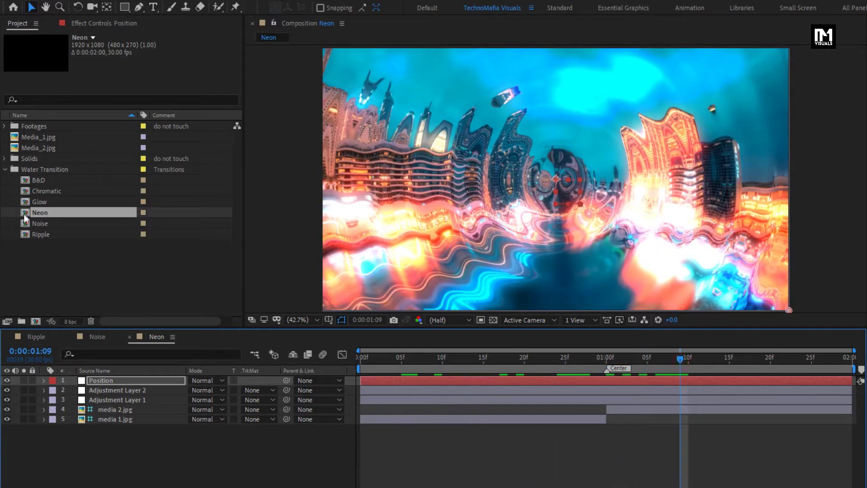
double_click(35, 203)
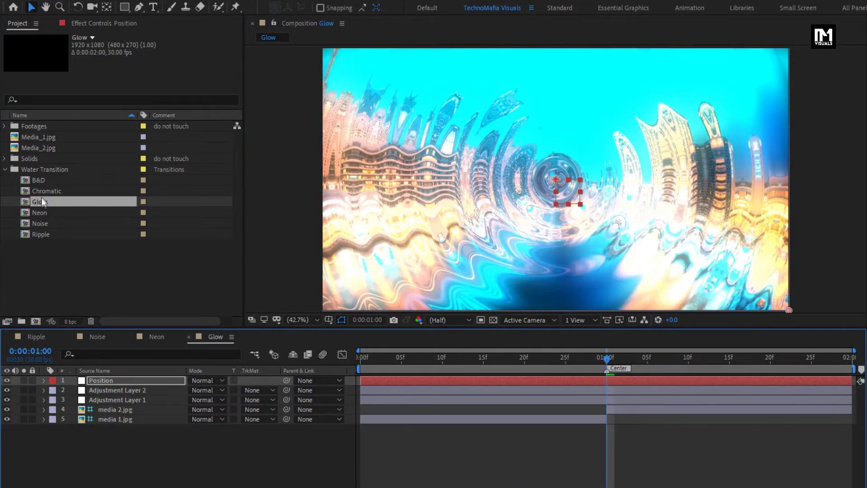
double_click(41, 192)
double_click(40, 181)
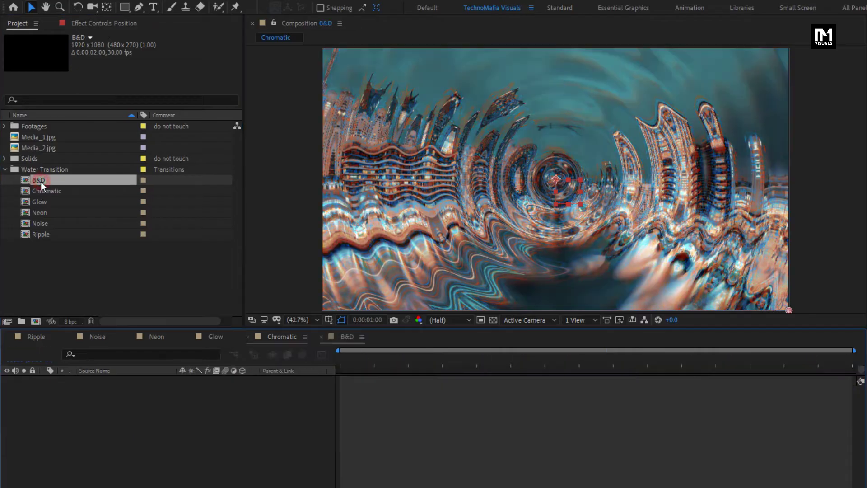
drag(457, 359, 688, 358)
Create a new composition named 'Preview' with a duration of 0:00:03:00.
key(ctrl+n)
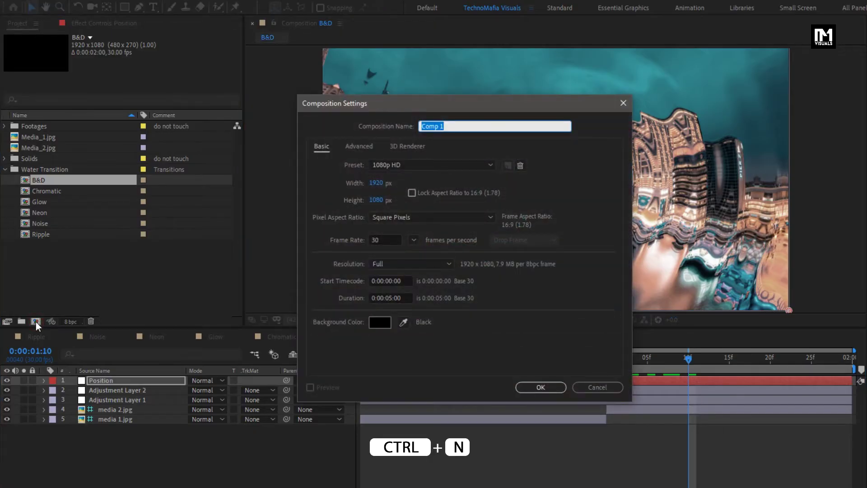
text(Preview)
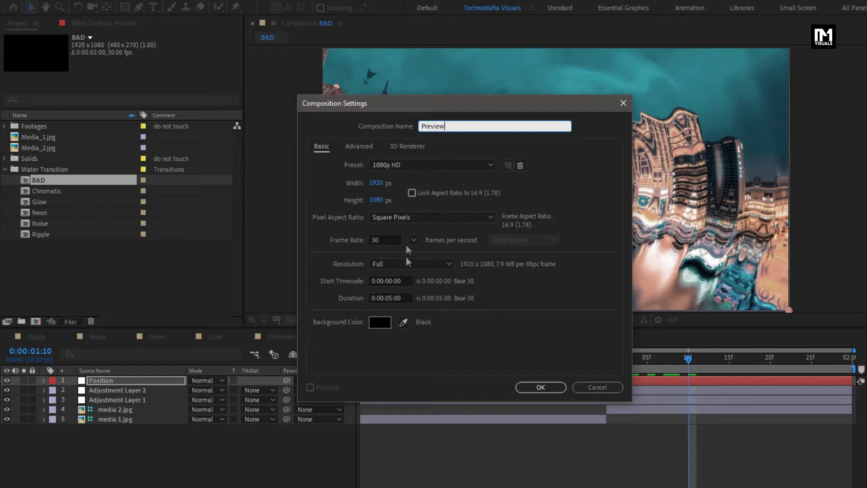
click(392, 296)
text(3)
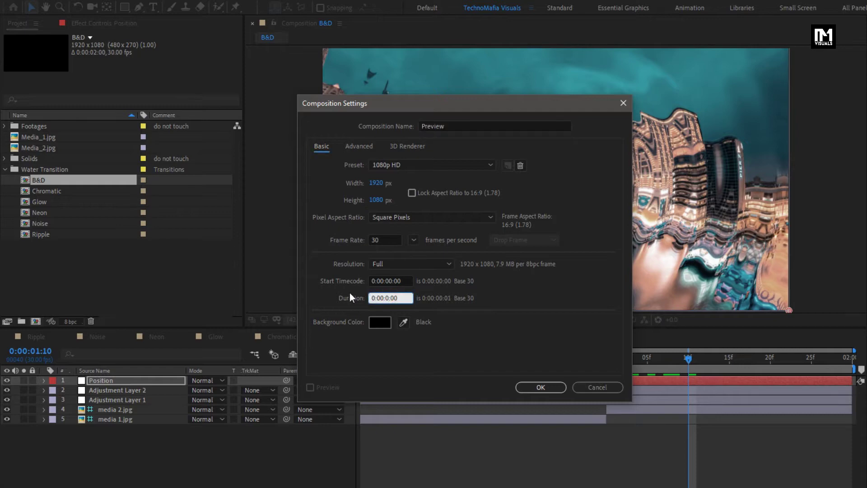
click(542, 388)
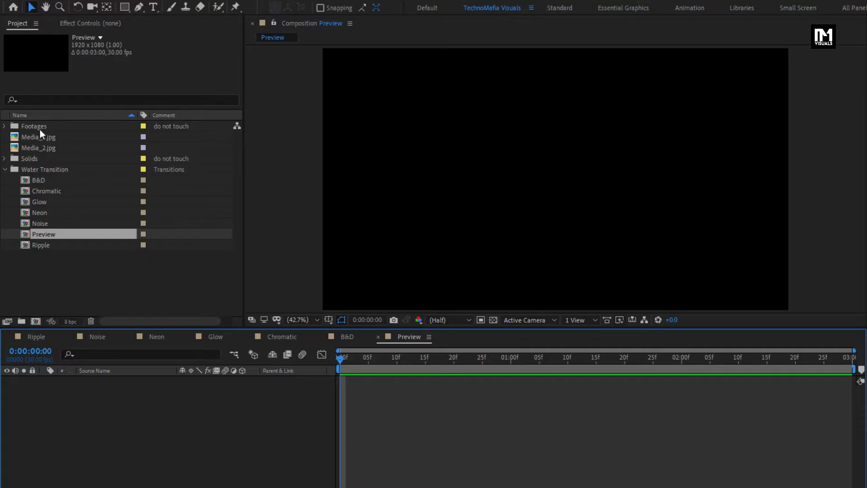
Add Media_1.jpg to the Preview timeline and trim it to end at 1 second.
click(40, 136)
click(42, 147)
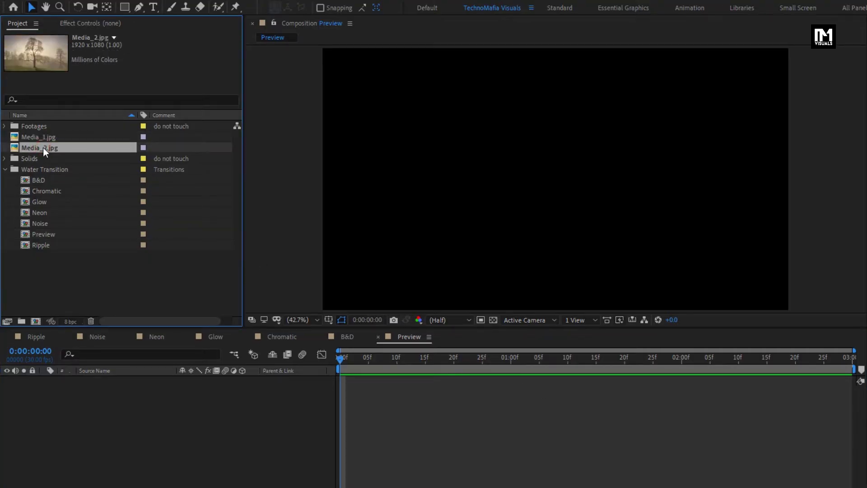
click(42, 141)
drag(43, 140, 145, 466)
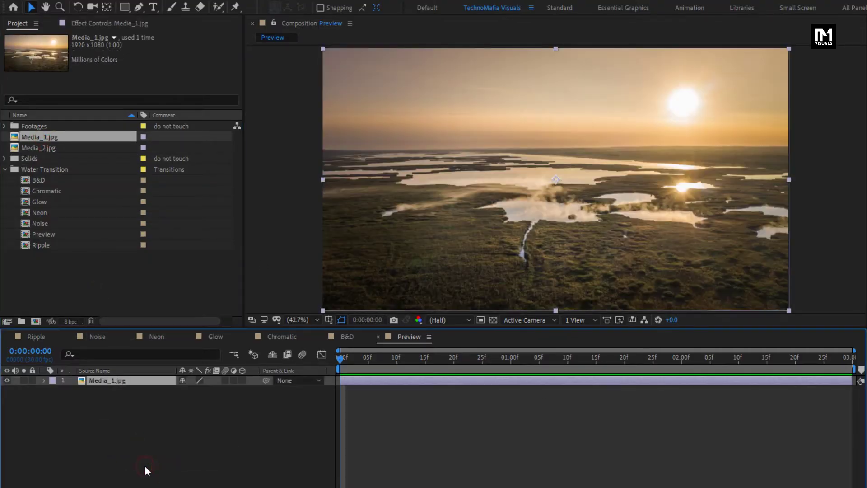
drag(437, 359, 511, 362)
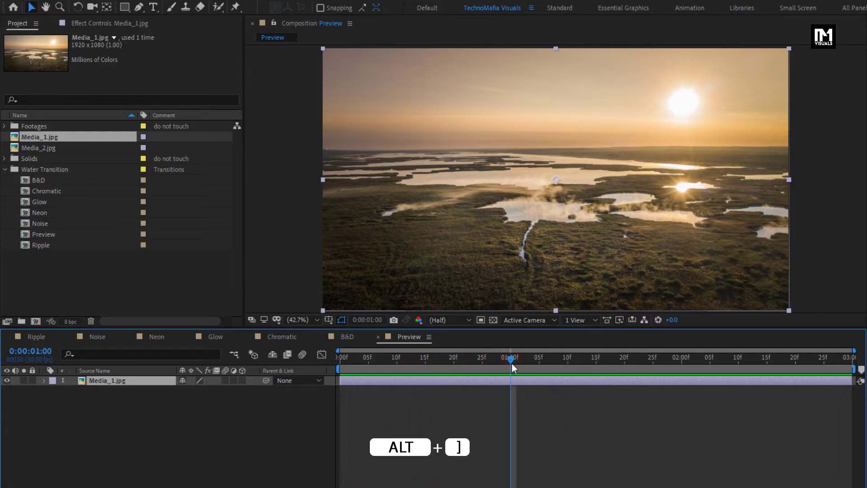
drag(850, 379, 511, 379)
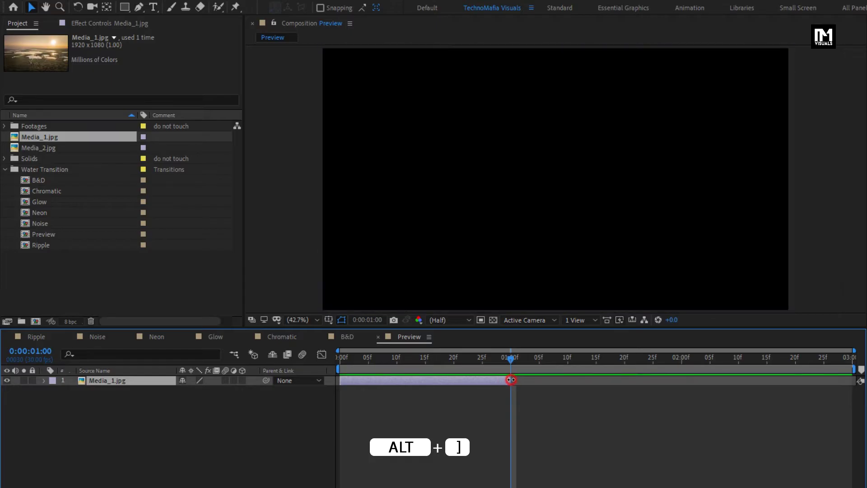
Add Media_2.jpg above Media_1.jpg and trim it to start at the 1-second mark.
click(33, 148)
drag(34, 148, 124, 377)
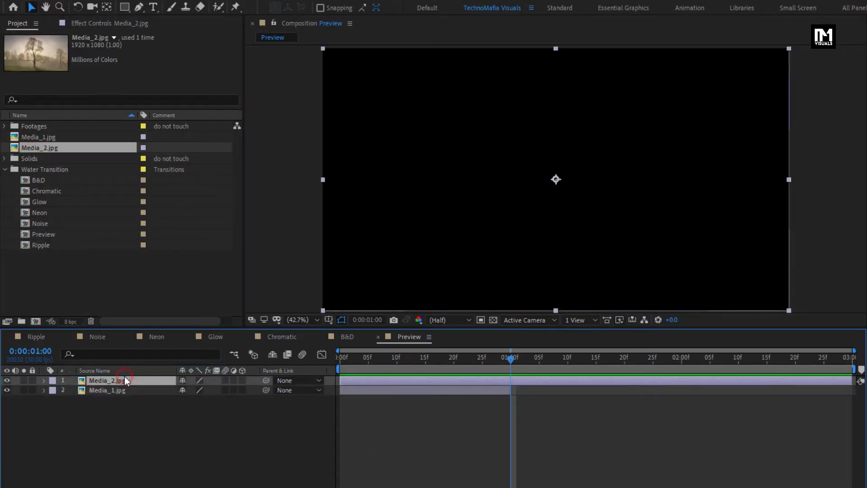
key(alt+bracketleft)
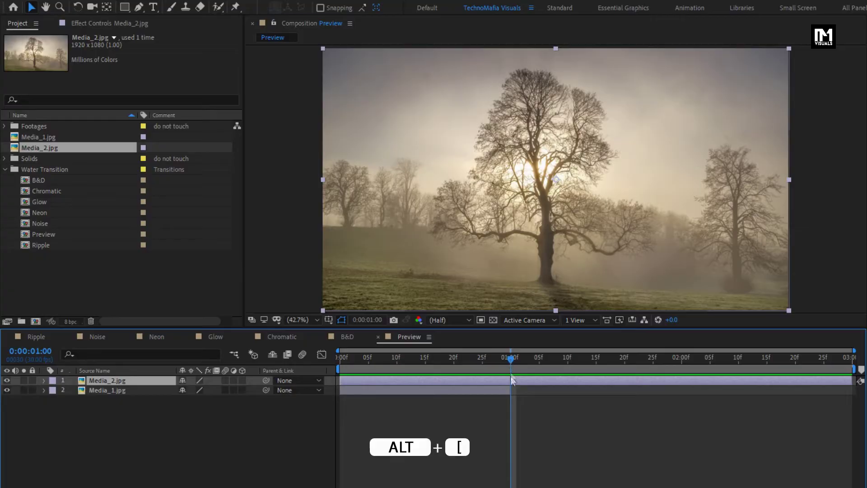
drag(510, 359, 504, 364)
drag(343, 380, 512, 370)
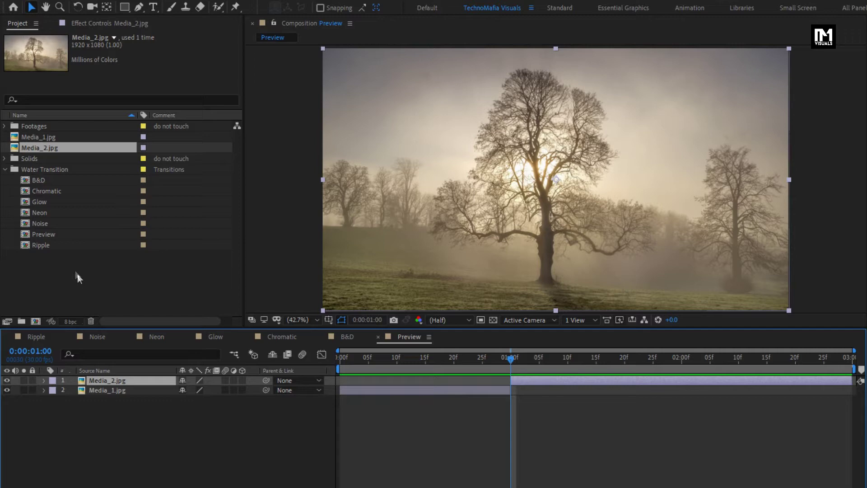
Place the Ripple comp in the timeline with its Center marker snapped to the 1-second cut.
click(53, 247)
drag(45, 245, 125, 378)
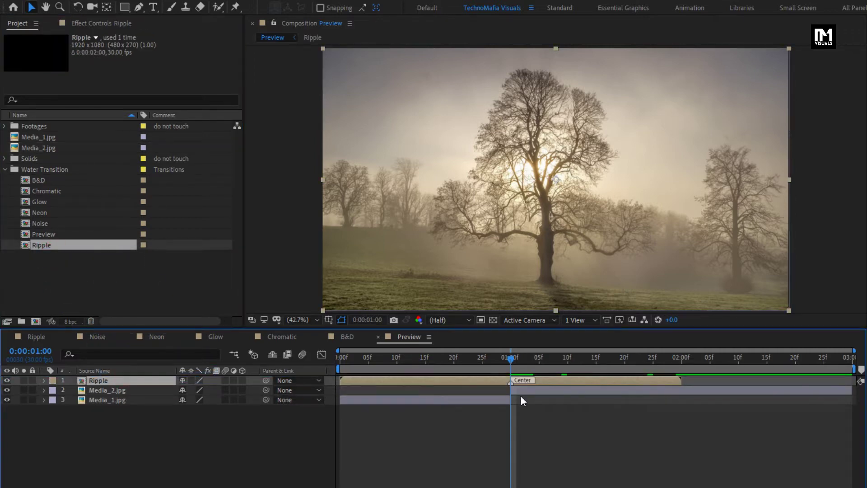
mouse_move(501, 382)
mouse_down()
mouse_move(550, 379)
mouse_move(481, 379)
mouse_move(509, 381)
mouse_up()
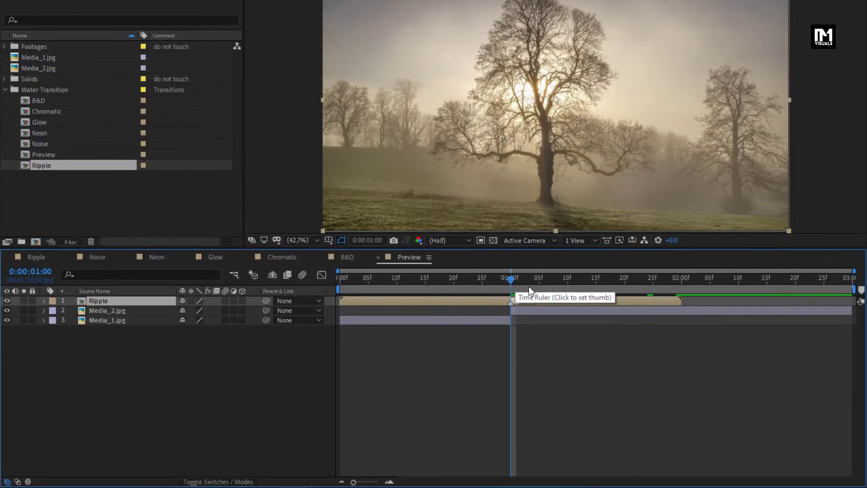
drag(487, 380, 450, 392)
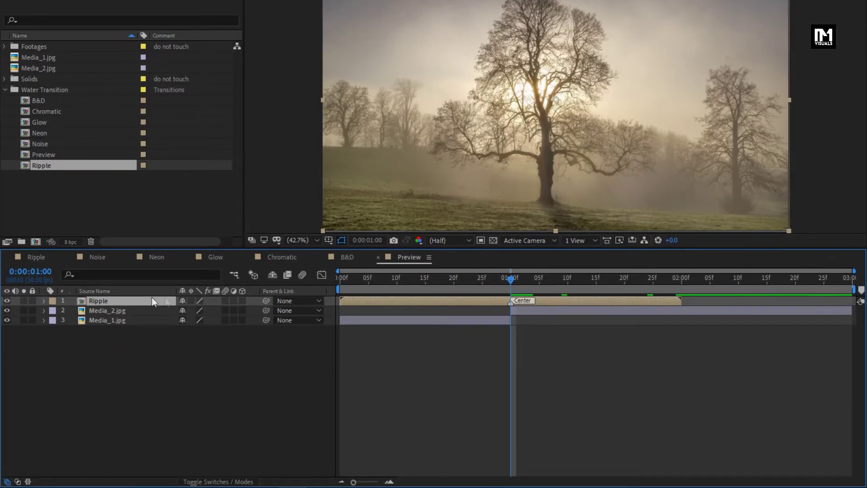
Enable Collapse Transformations on the Ripple layer and play back the transition from the start.
click(216, 482)
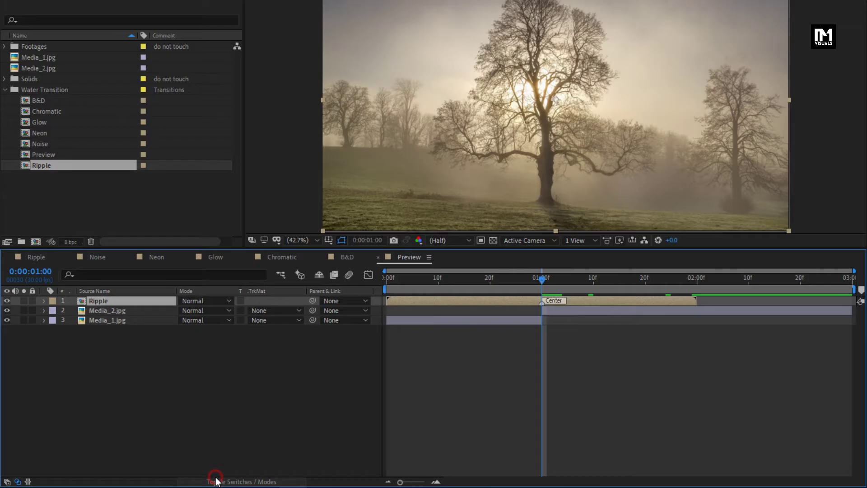
click(217, 482)
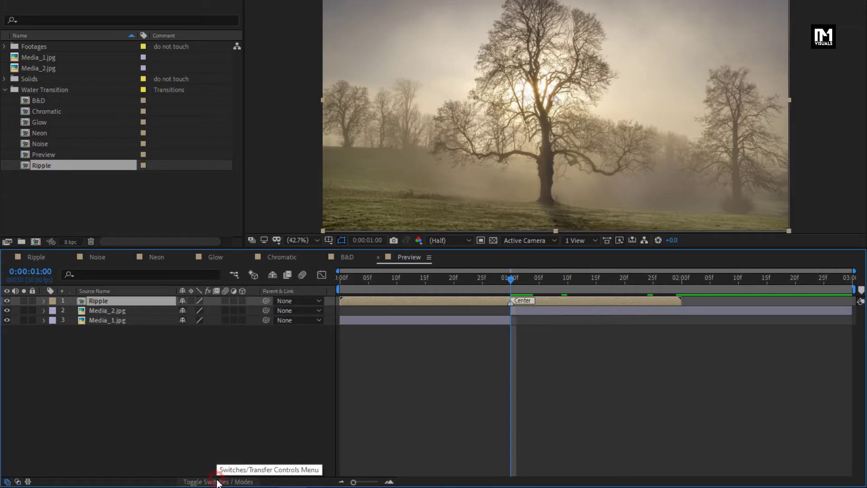
click(192, 301)
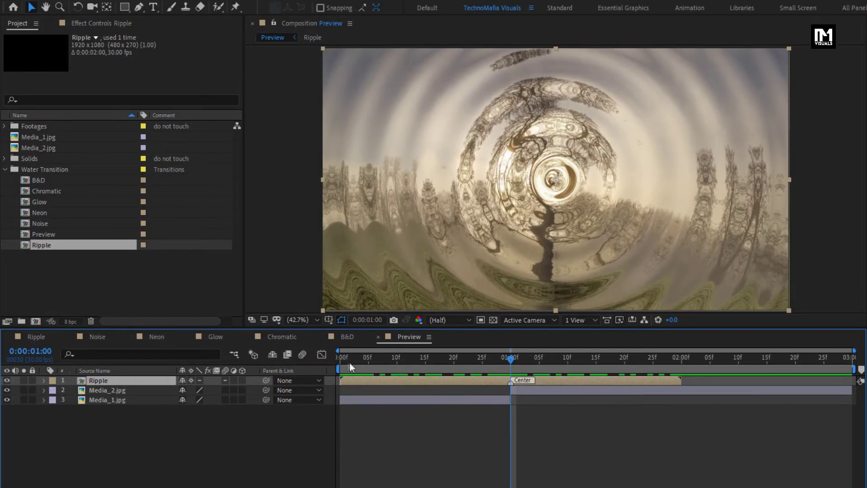
click(344, 339)
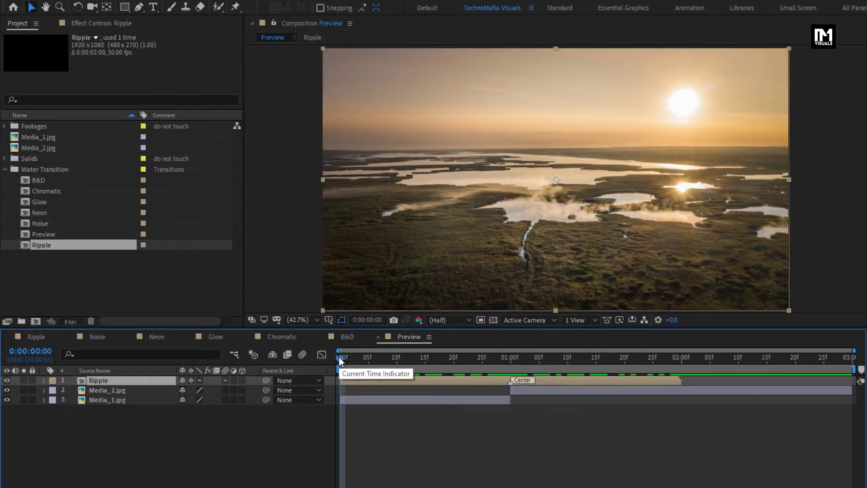
key(space)
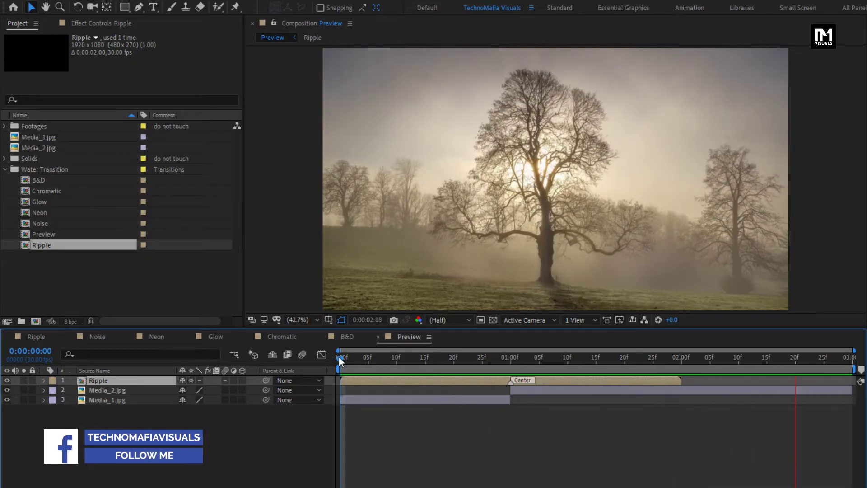
key(space)
Add the Noise comp over the cut, hide Ripple, enable Collapse Transformations, and scrub through it.
click(40, 234)
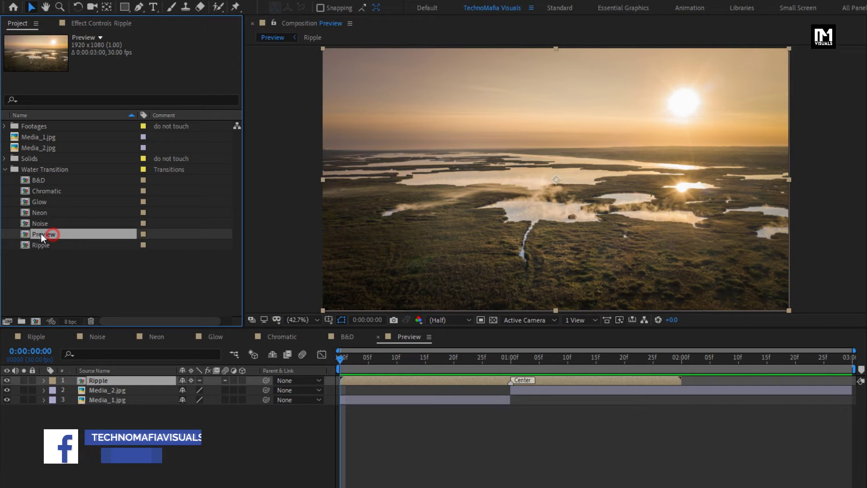
drag(37, 227, 144, 382)
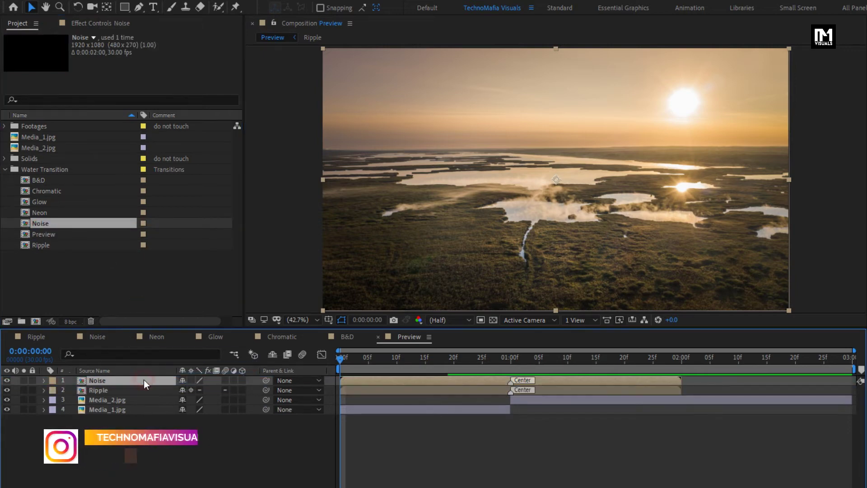
click(7, 390)
click(508, 359)
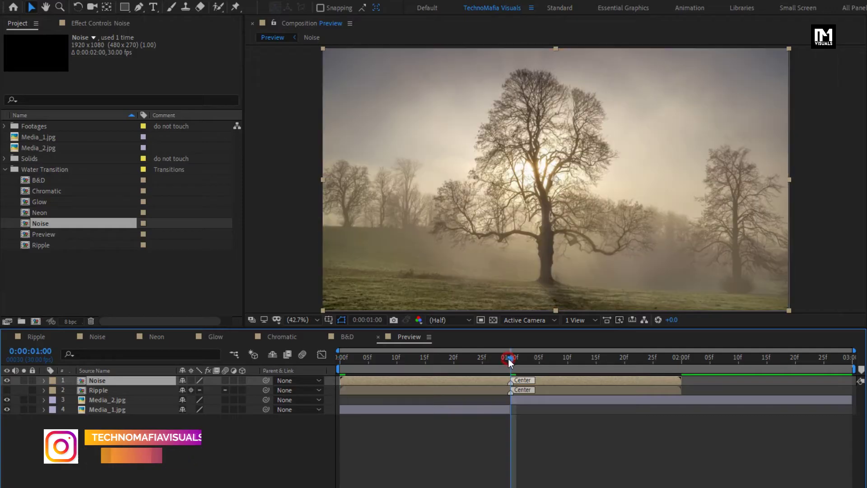
click(191, 381)
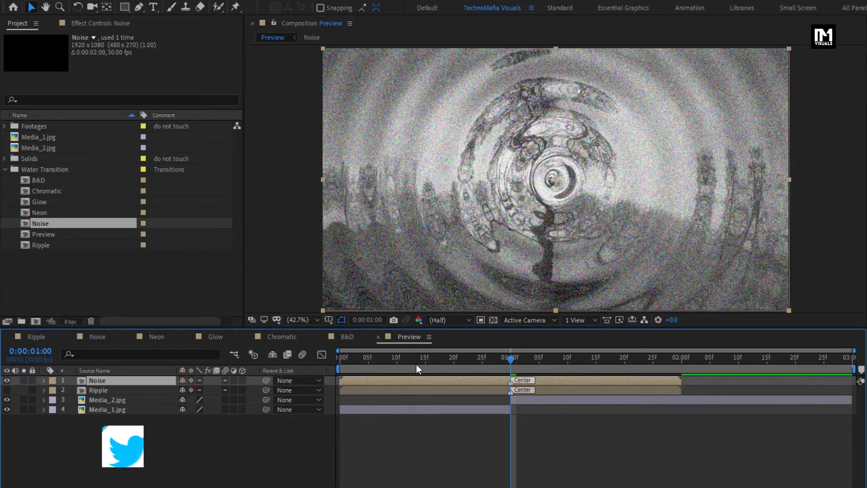
drag(415, 359, 618, 364)
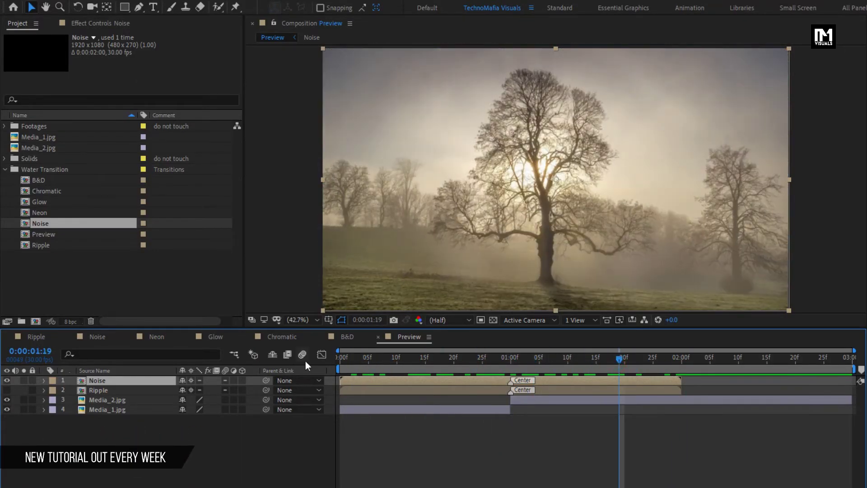
Delete the Noise and Ripple transition layers.
key(Delete)
click(112, 383)
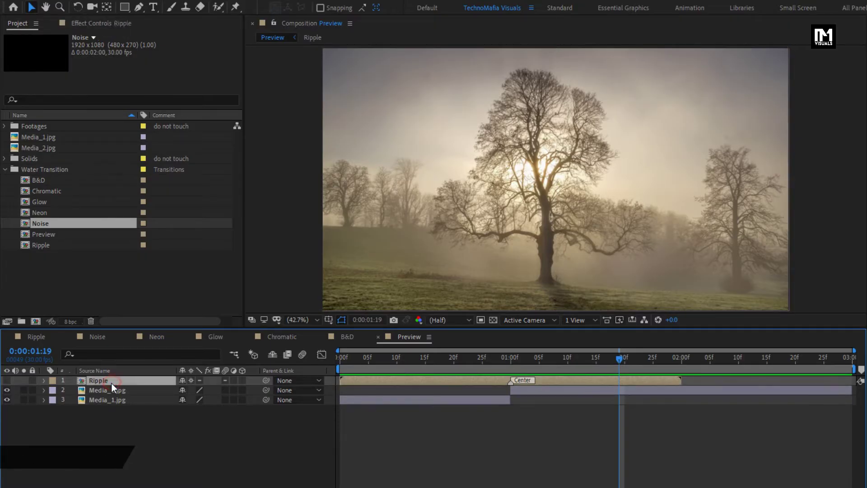
key(Delete)
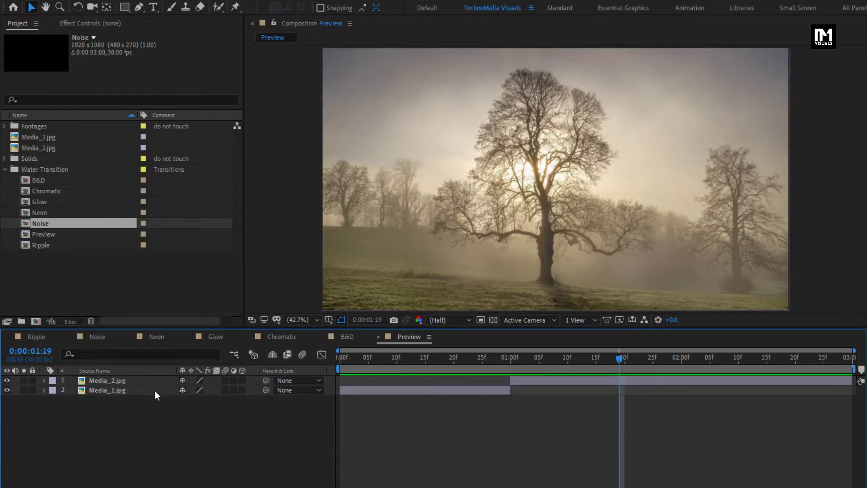
Add a new Adjustment Layer above the images with the playhead at the 1-second cut.
drag(410, 358, 511, 354)
right_click(153, 438)
mouse_move(184, 318)
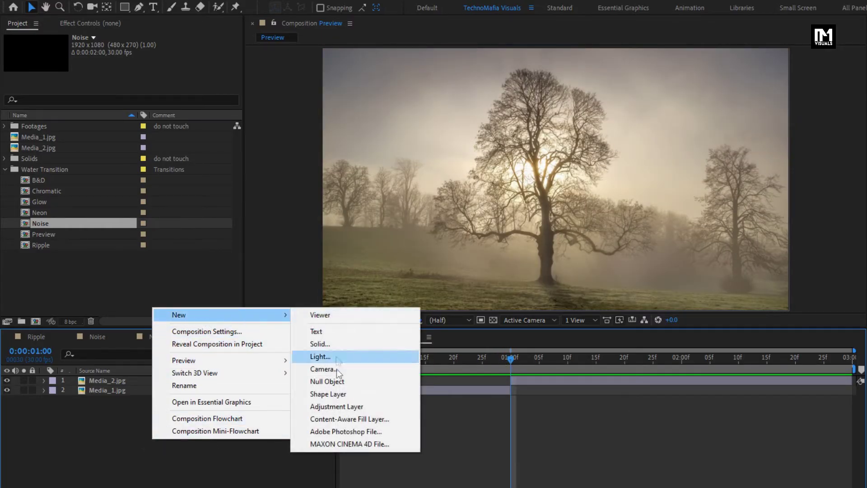
click(337, 406)
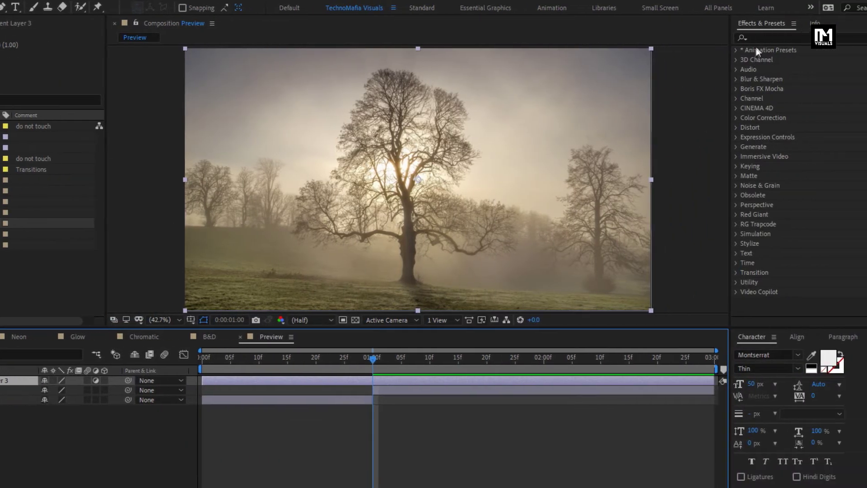
Apply Motion Tile to the adjustment layer with Output Width and Height of 400.
click(741, 38)
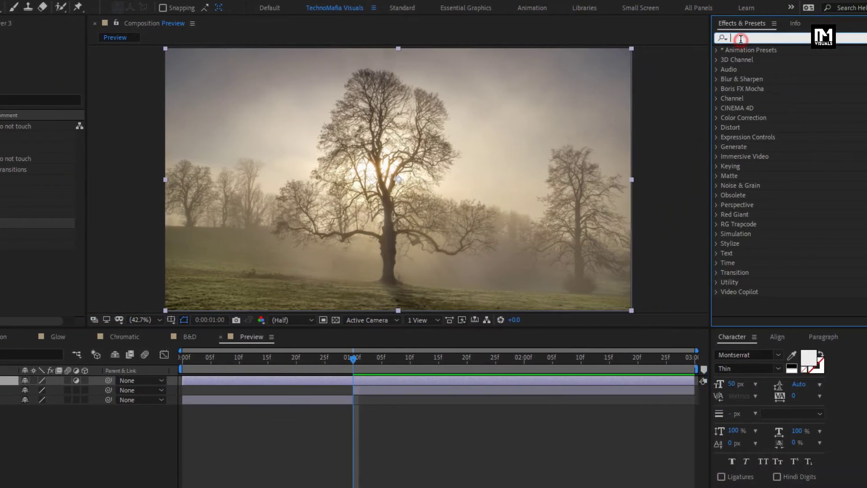
text(motio)
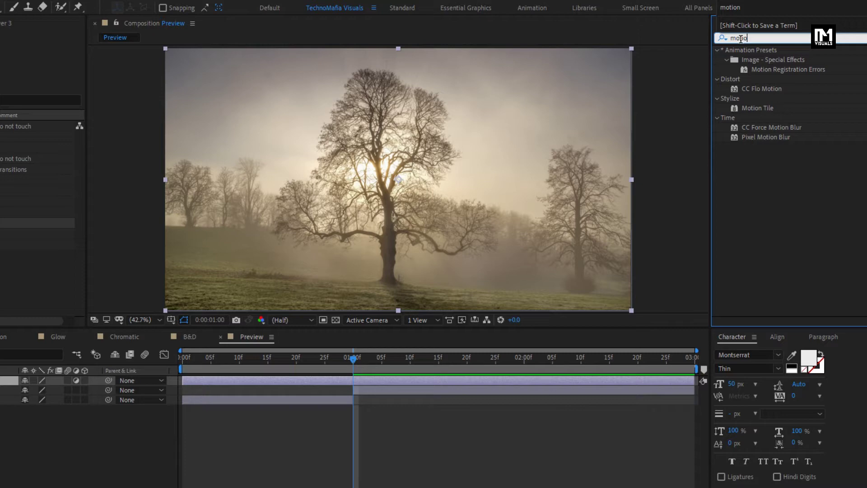
drag(754, 109, 415, 163)
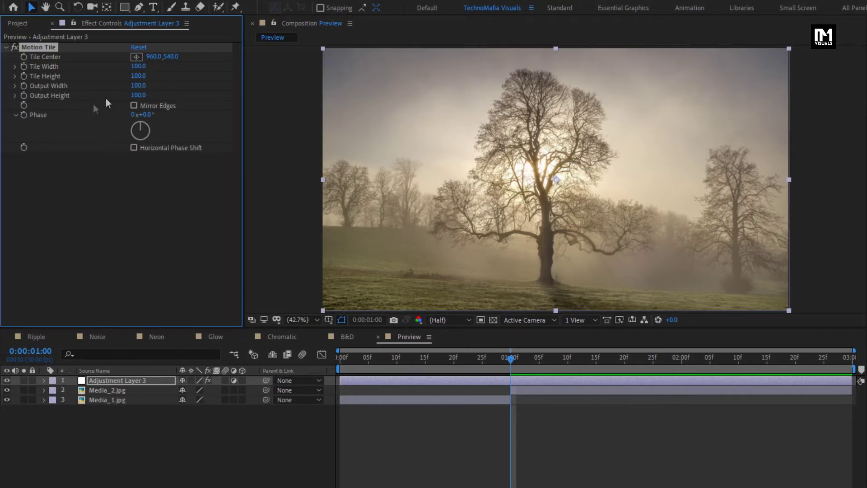
click(55, 85)
text(400)
key(Tab)
text(40)
Apply the Ripple effect to the adjustment layer and set its Radius to 80.
click(143, 380)
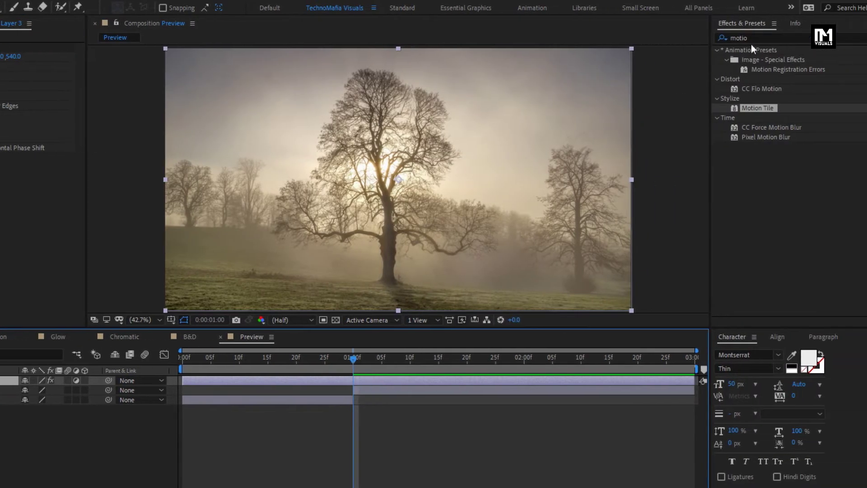
click(723, 38)
text(ripp)
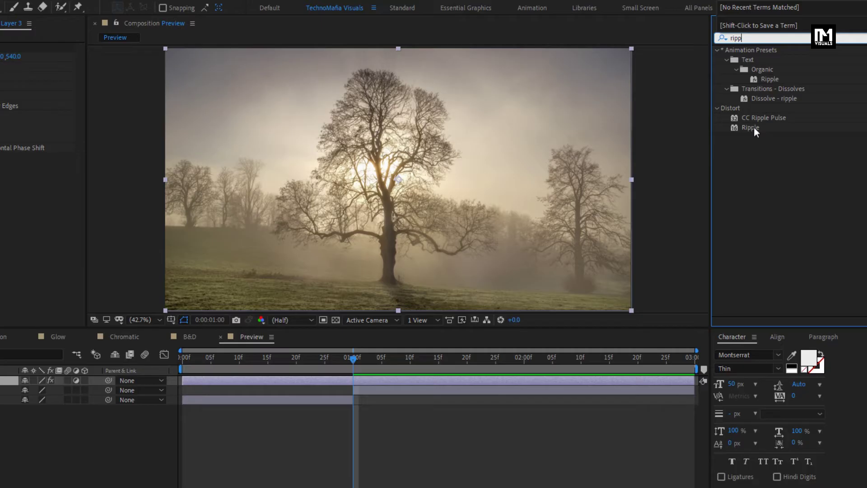
click(752, 128)
drag(753, 129, 411, 175)
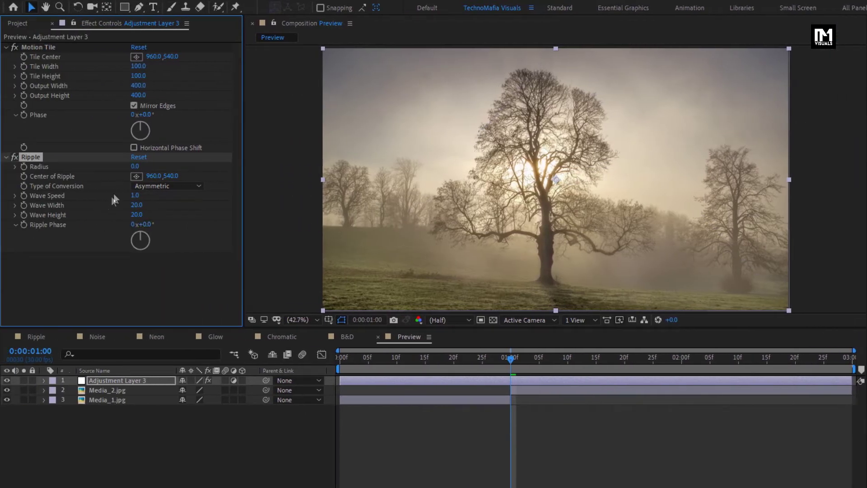
click(136, 166)
text(80)
key(Return)
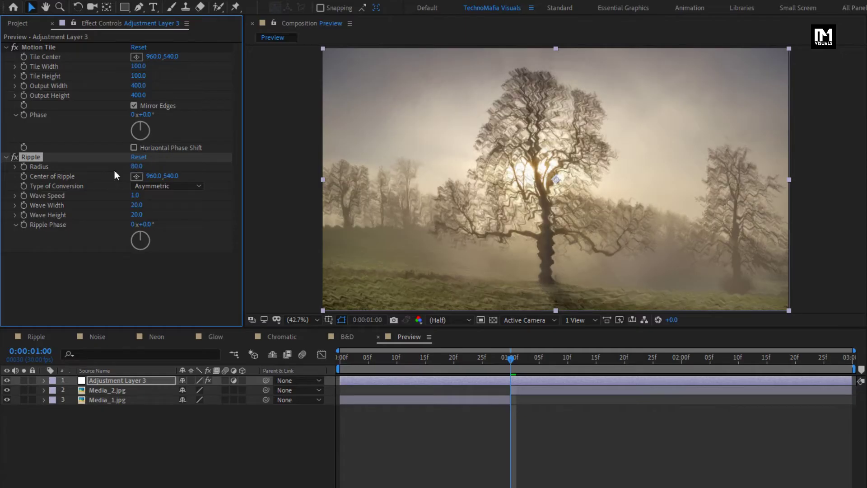
Set Ripple's conversion type to Symmetric, Wave Speed to 4 and Wave Width to 75.
click(166, 186)
click(167, 211)
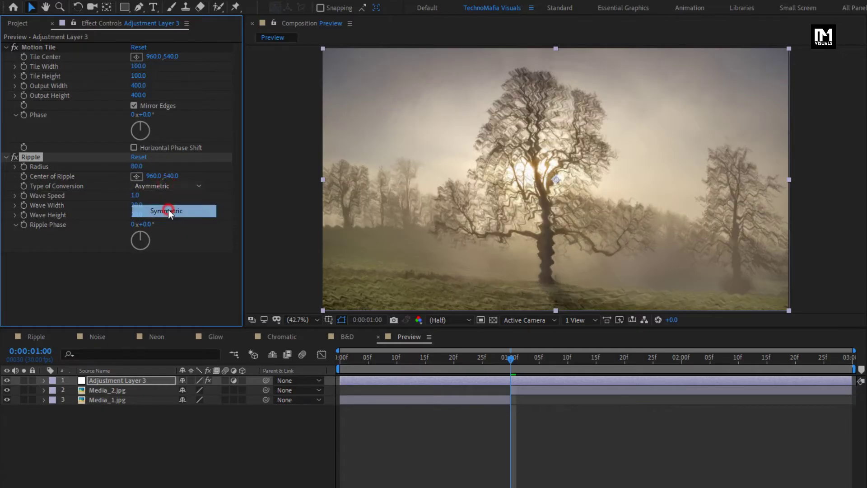
click(135, 196)
text(4)
key(Return)
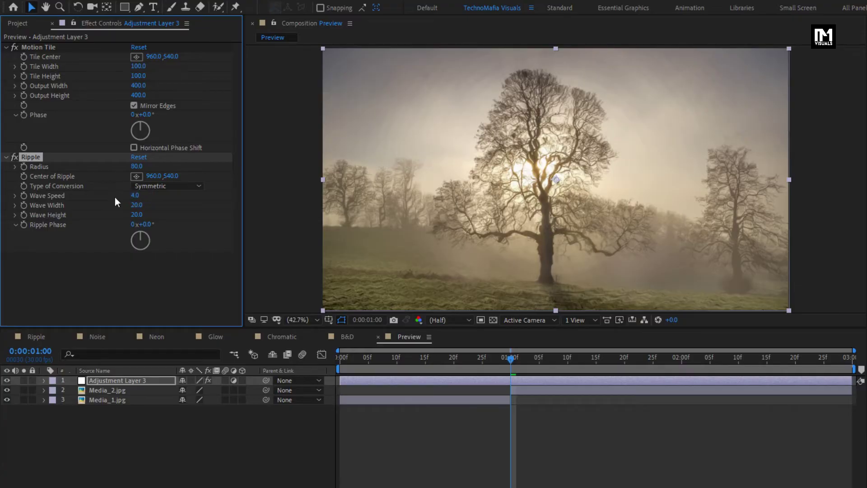
click(136, 204)
text(75)
key(Return)
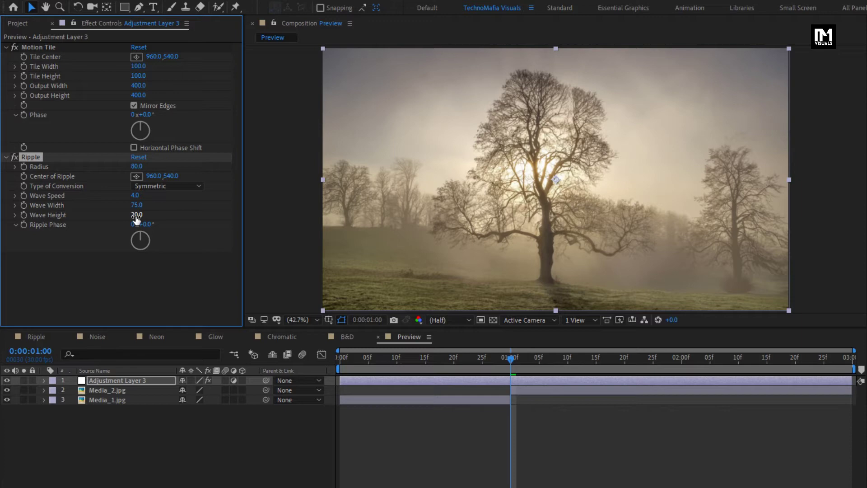
Keyframe Ripple's Wave Height at 400 at 1 second and 0 at frame 10.
drag(137, 215, 254, 215)
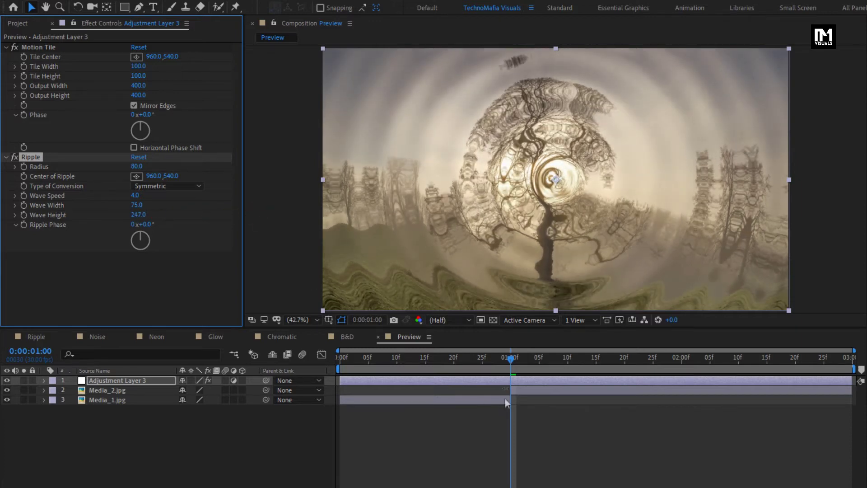
click(510, 360)
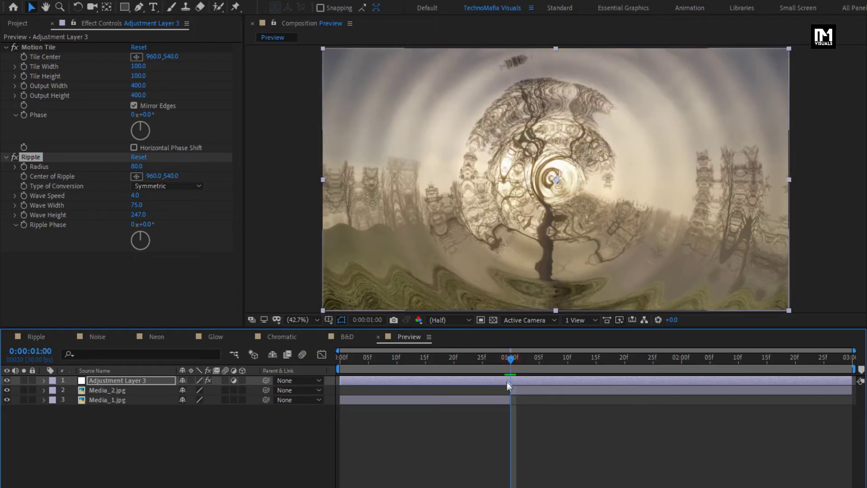
click(24, 215)
drag(137, 216, 232, 217)
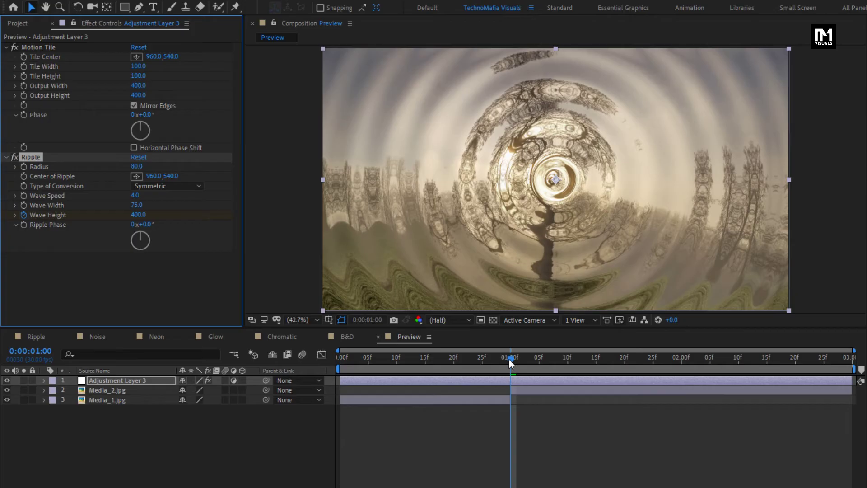
drag(510, 362, 396, 361)
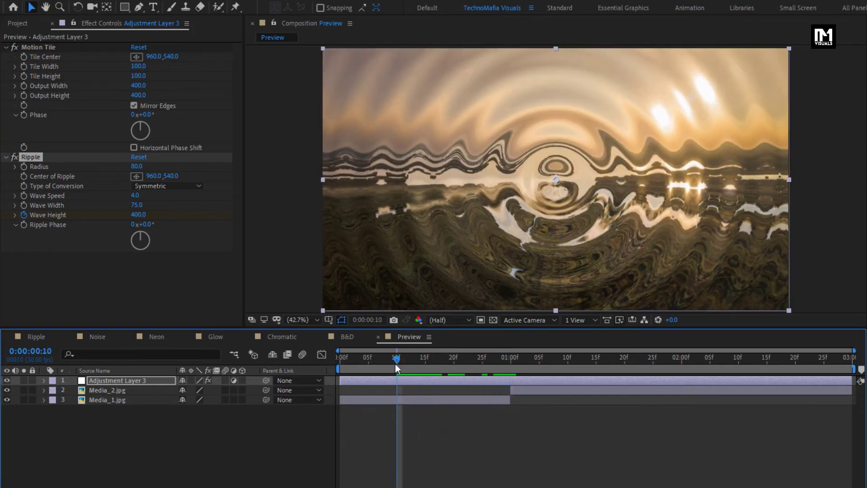
click(138, 215)
text(0)
key(Return)
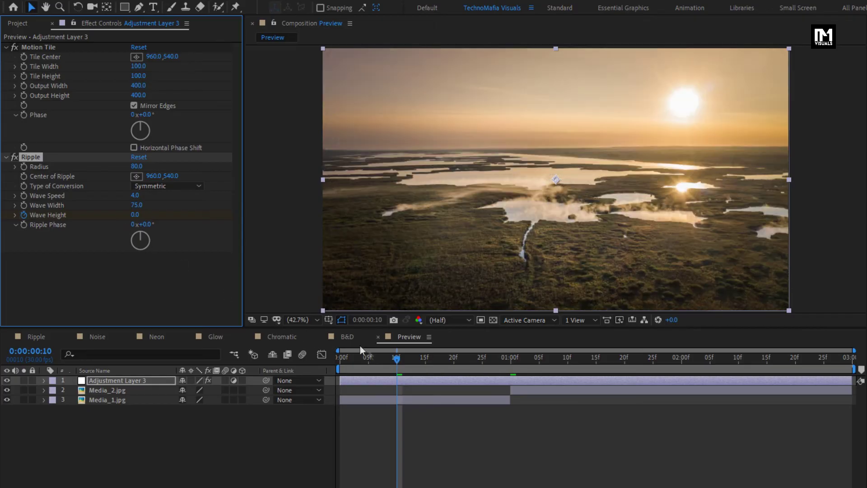
drag(397, 357, 510, 356)
Add a Wave Height keyframe of 0 at about 1 second 20 frames.
key(u)
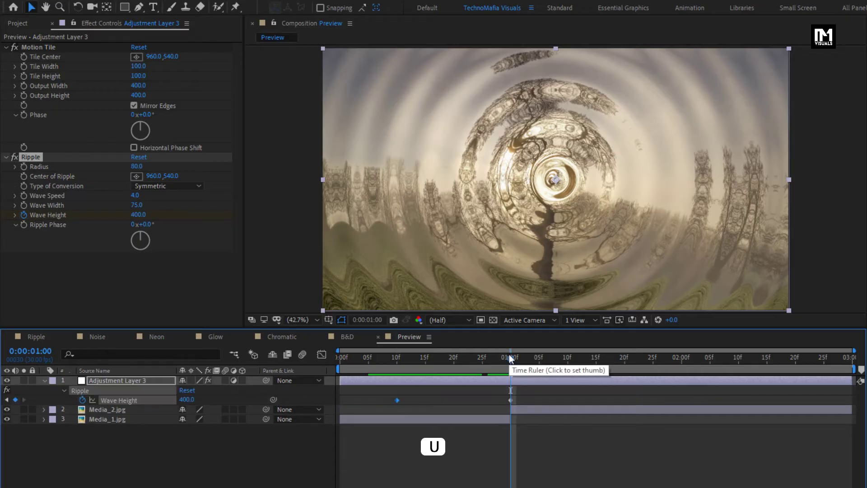
drag(514, 358, 625, 355)
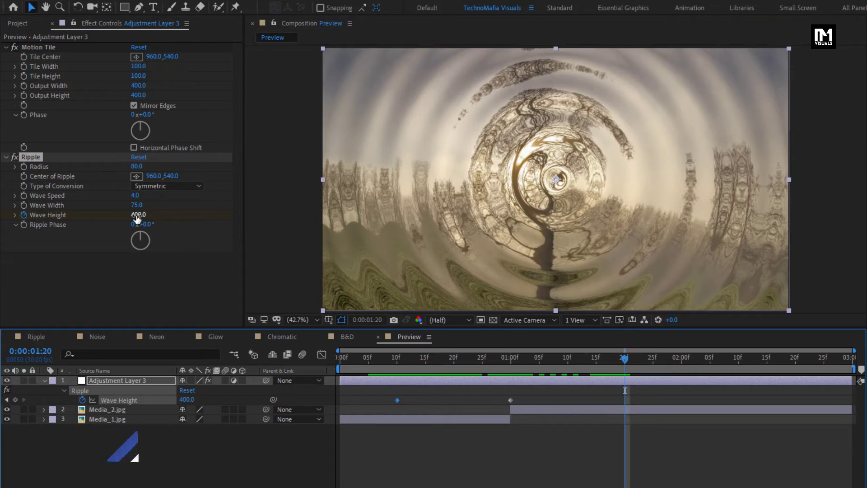
drag(132, 214, 29, 222)
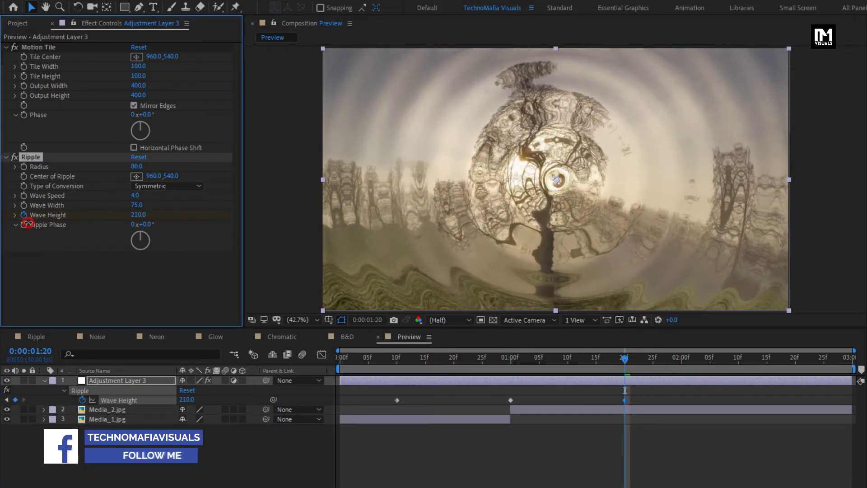
text(0)
key(Return)
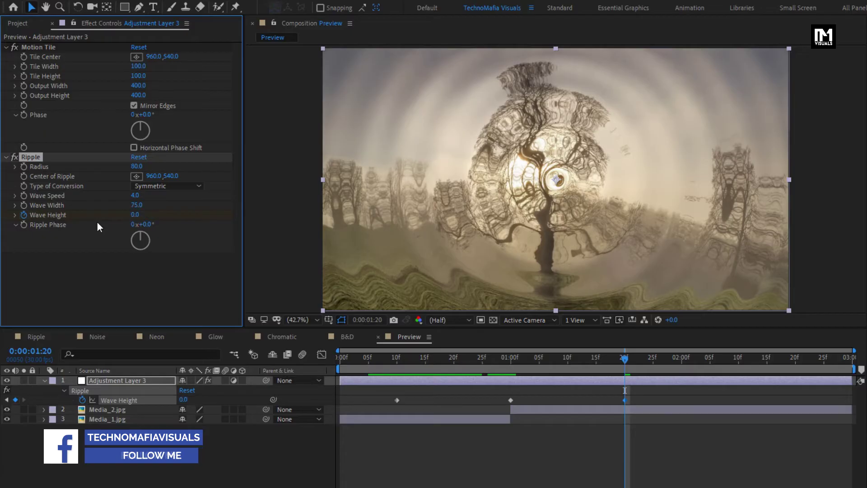
drag(620, 357, 513, 351)
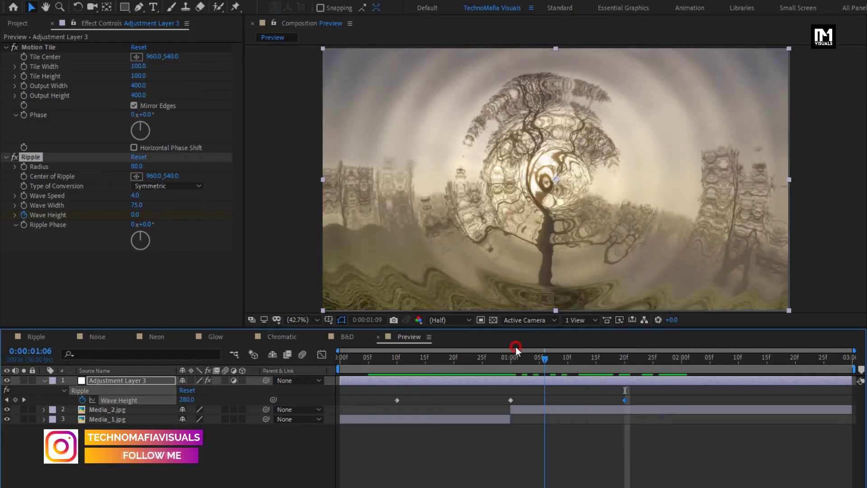
Apply Easy Ease to all three Wave Height keyframes and show them in the Graph Editor.
drag(648, 397, 391, 406)
right_click(397, 400)
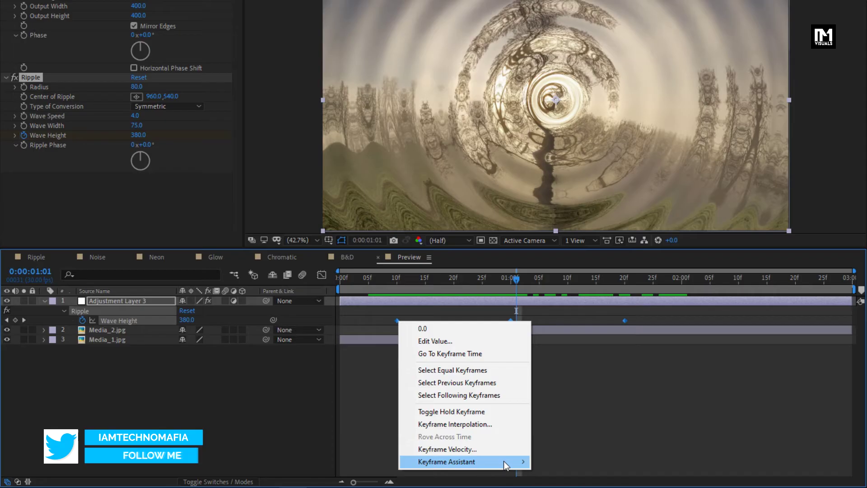
mouse_move(503, 460)
click(556, 386)
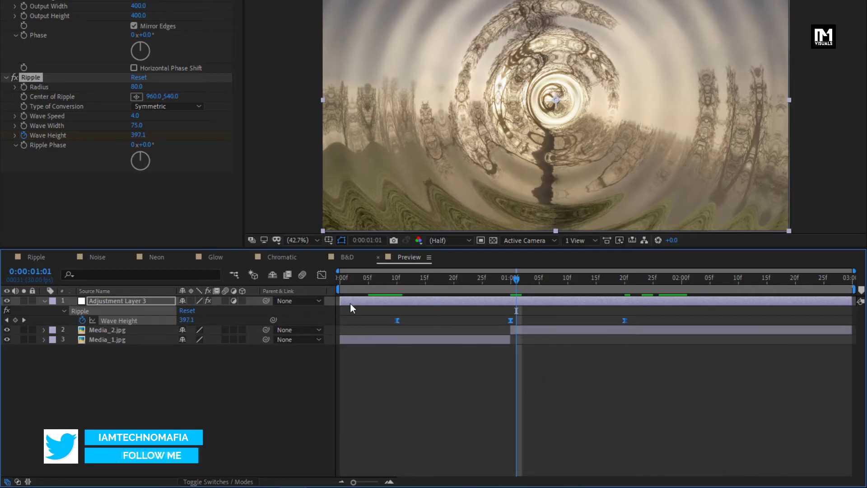
click(323, 275)
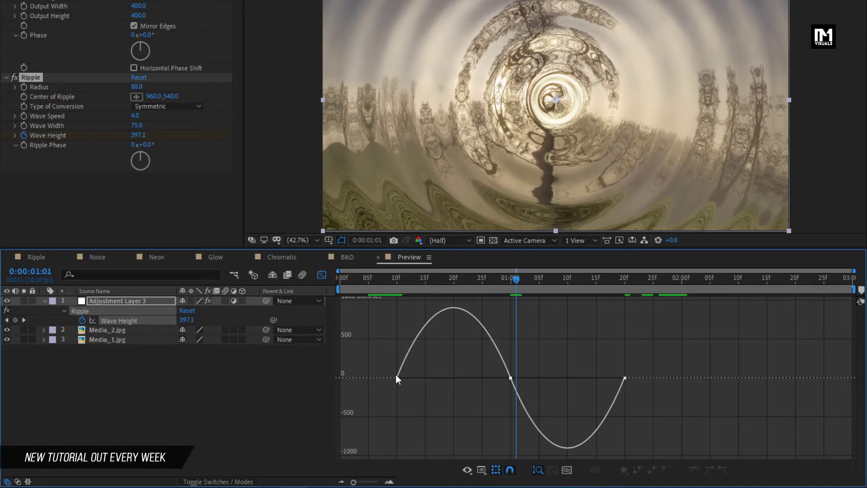
In the speed graph, stretch the first Wave Height keyframe's outgoing influence to about 91%, then preview.
right_click(396, 378)
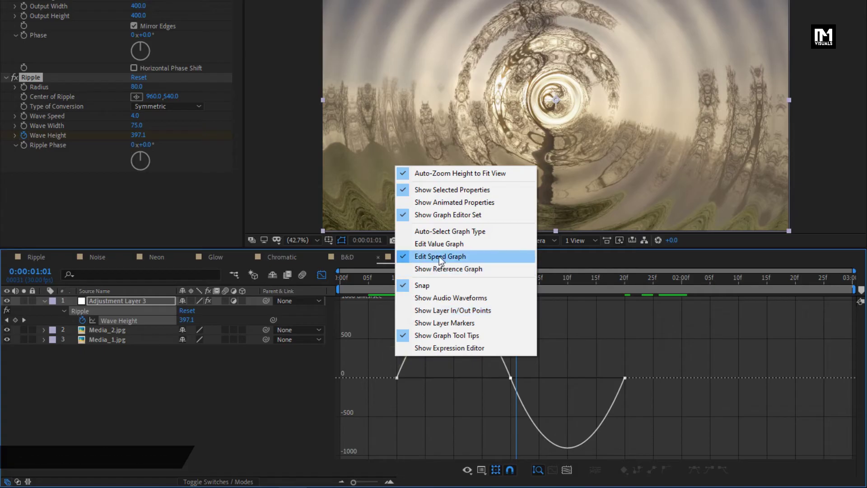
click(462, 254)
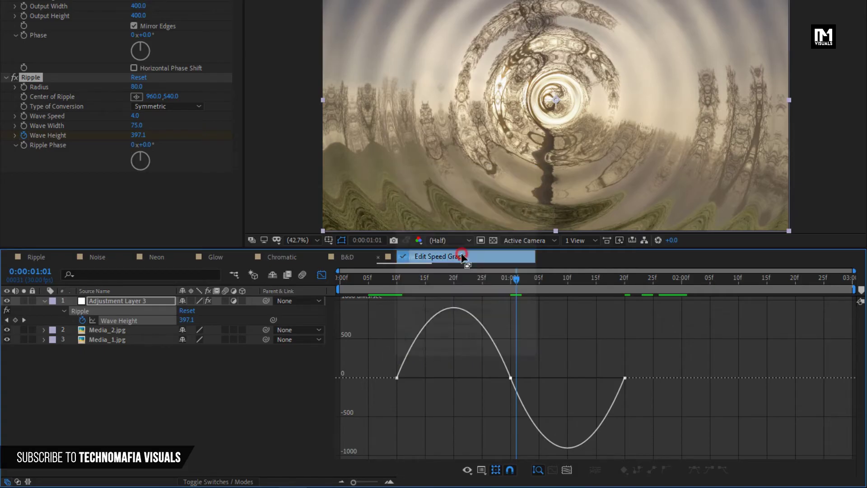
click(397, 378)
drag(416, 378, 450, 379)
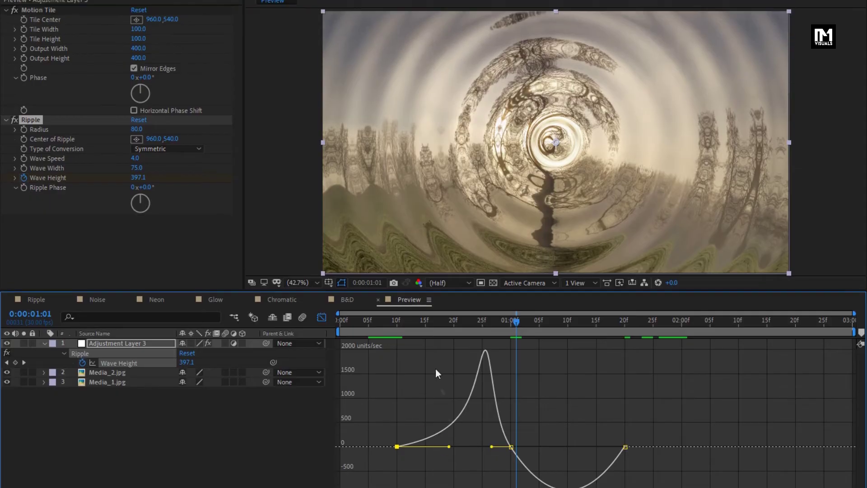
click(402, 277)
drag(405, 357, 675, 353)
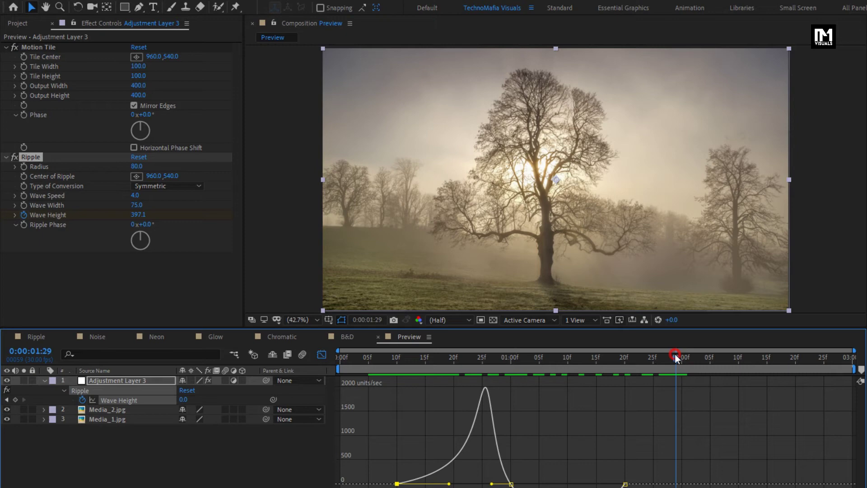
Exit Preview's Graph Editor, check Ripple's Adjustment Layer 1 ripple settings, then switch to Noise.
click(321, 355)
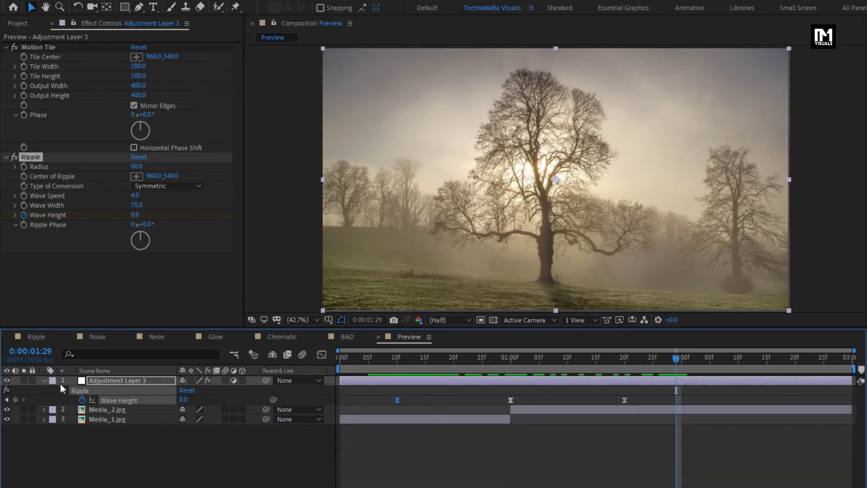
click(45, 381)
click(34, 339)
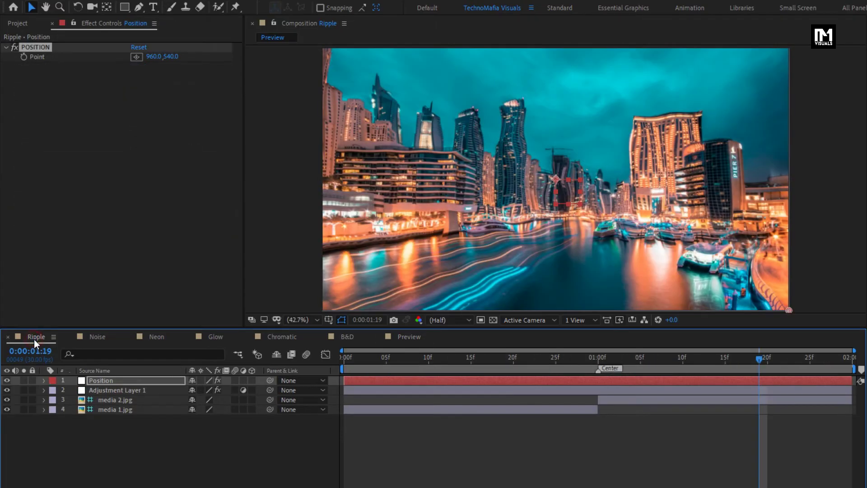
click(99, 391)
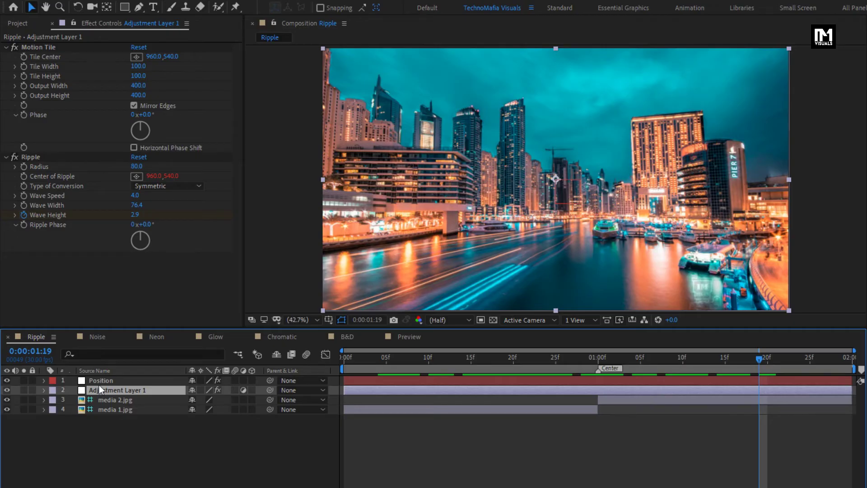
click(98, 339)
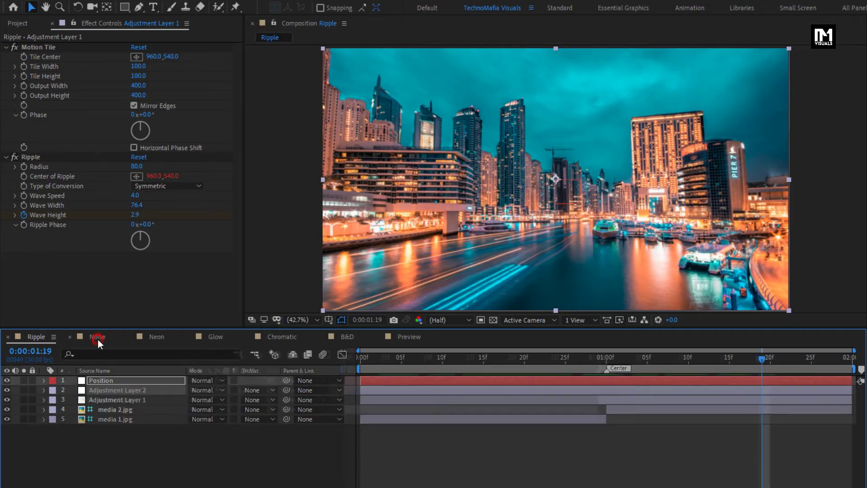
click(113, 390)
click(115, 398)
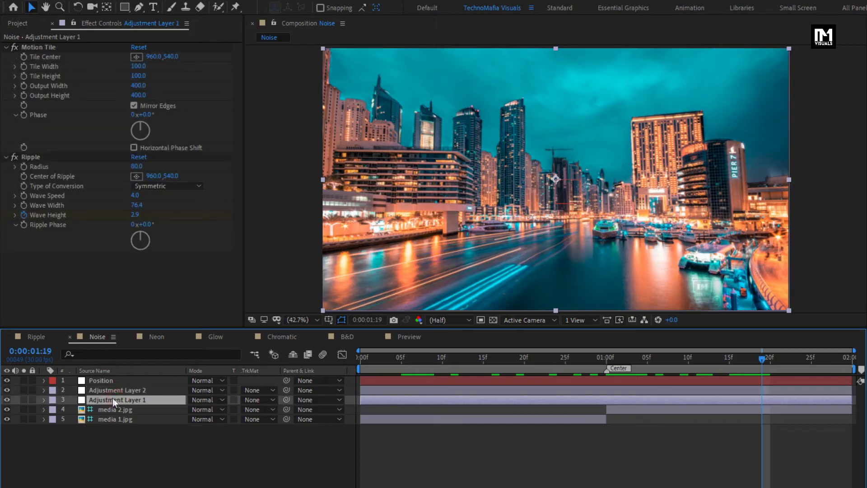
click(120, 390)
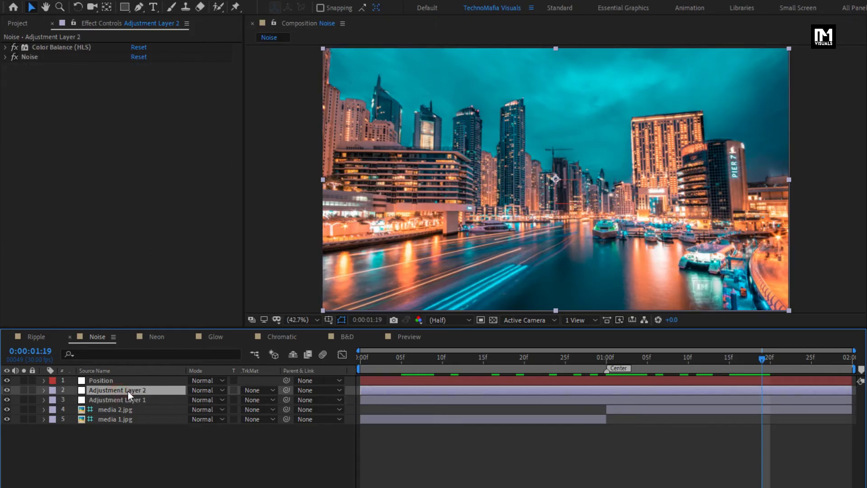
drag(526, 365, 609, 364)
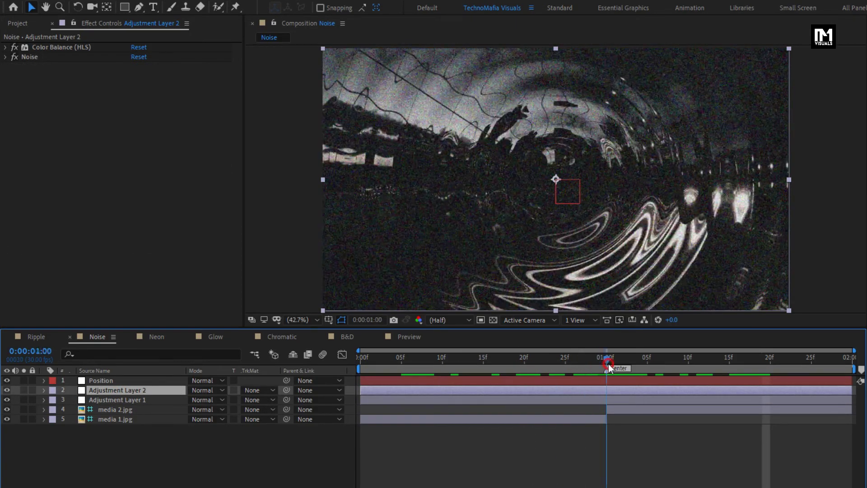
click(6, 47)
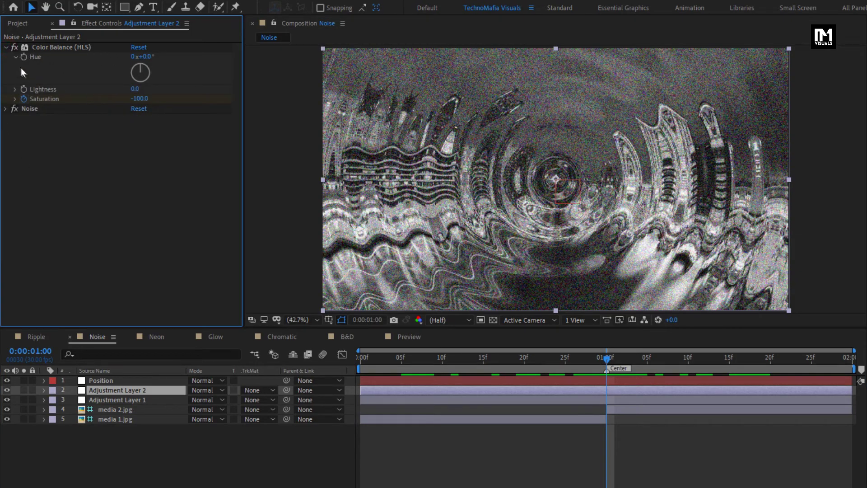
click(14, 48)
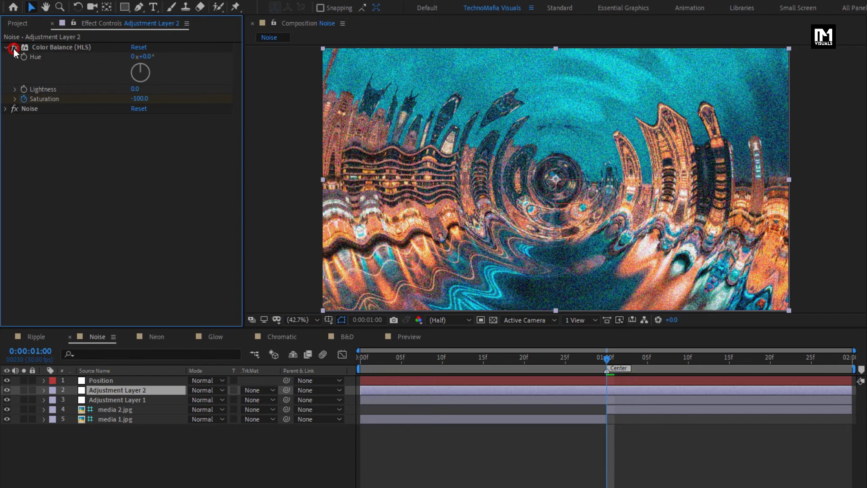
click(14, 48)
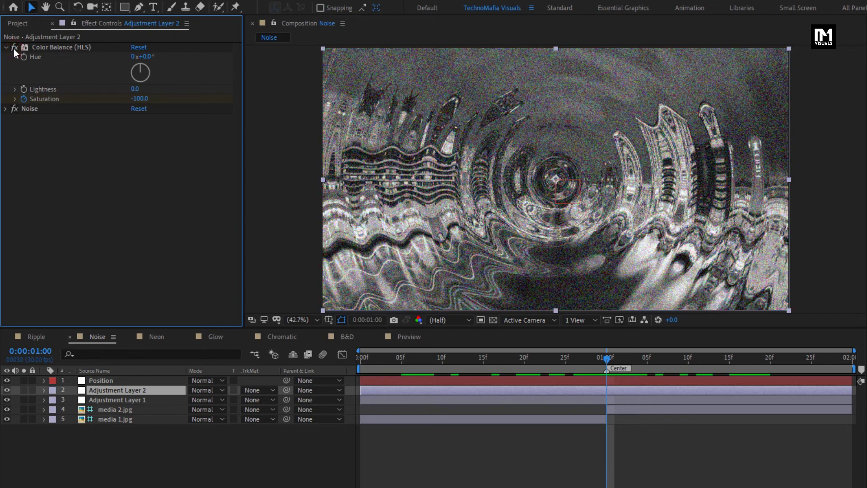
click(14, 109)
click(14, 109)
Review Neon's Adjustment Layer 2 exposure and glow keyframes from 10f, then switch to Chromatic.
click(157, 336)
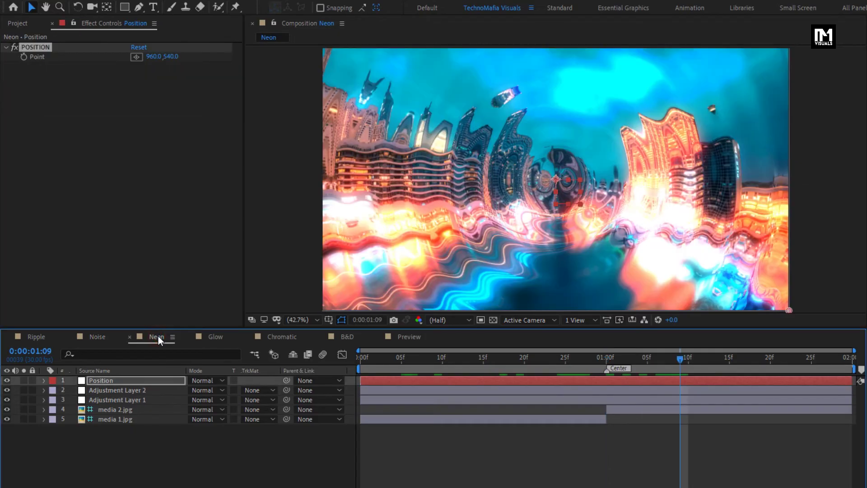
click(114, 391)
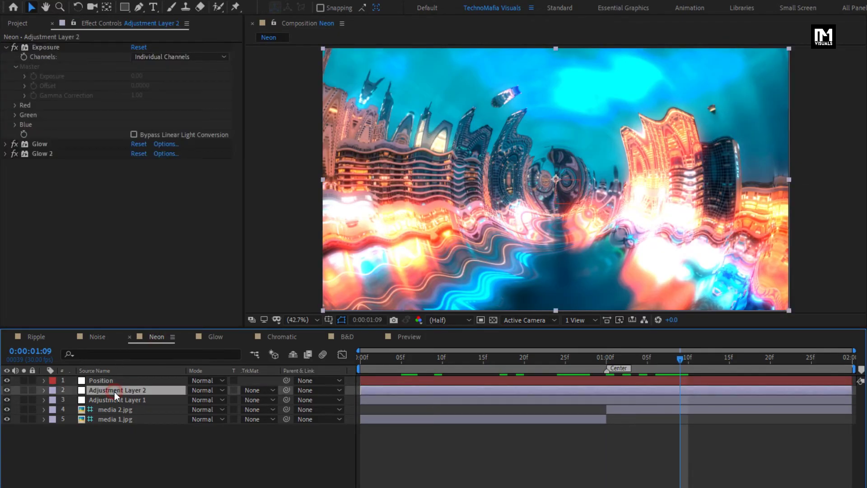
click(5, 47)
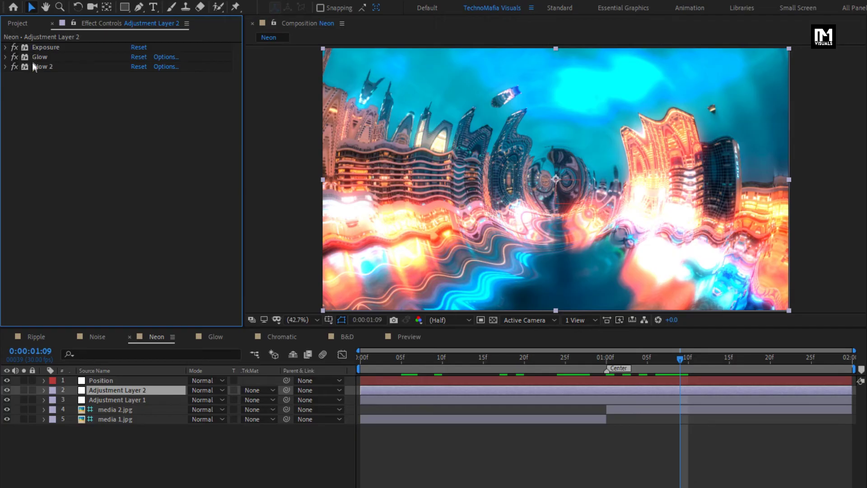
key(u)
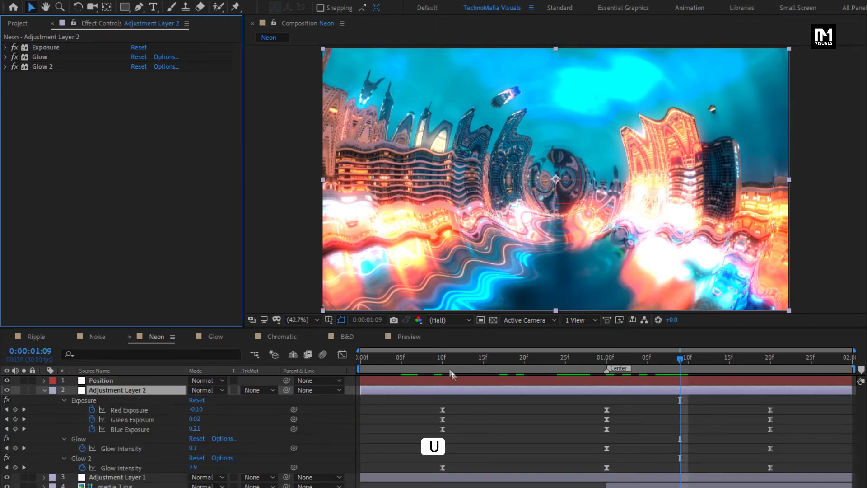
mouse_move(442, 361)
mouse_down()
mouse_move(608, 359)
mouse_move(442, 368)
mouse_up()
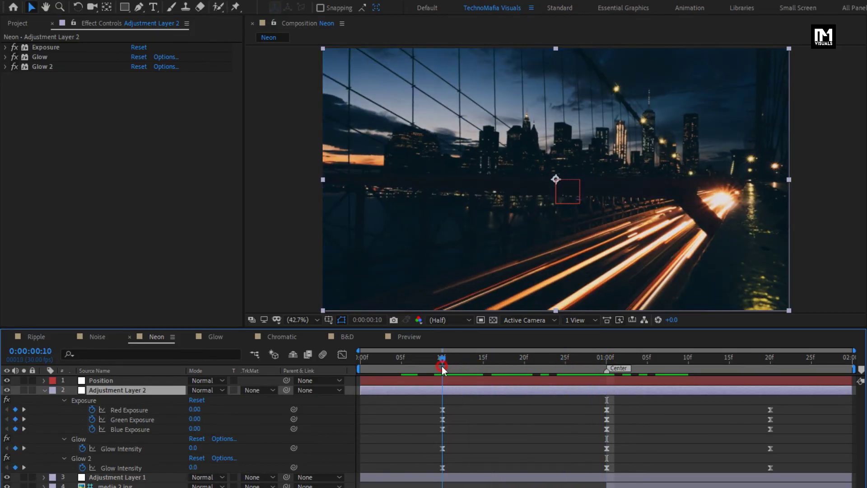
click(45, 391)
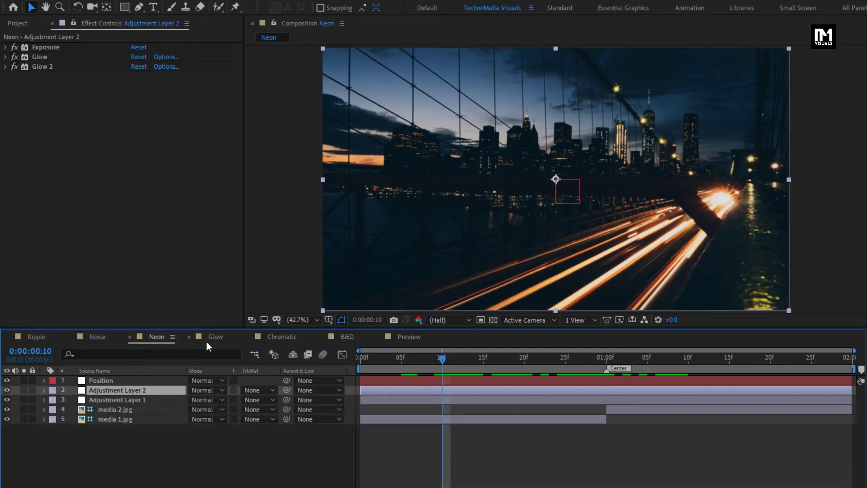
click(272, 337)
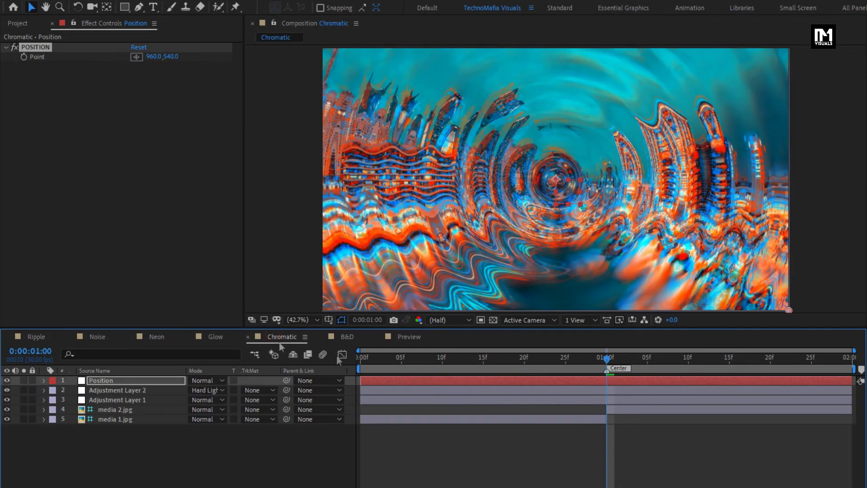
Compare Chromatic's Adjustment Layer 2 with its Emboss effect off and on, then switch to B&D.
click(129, 393)
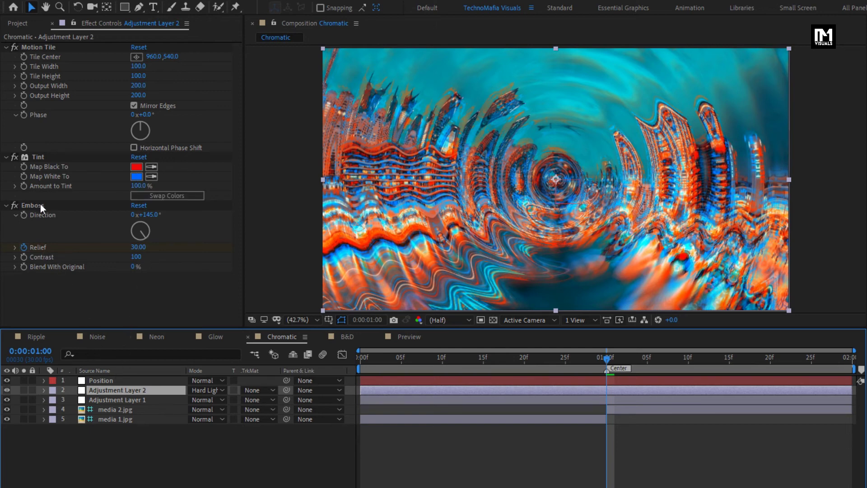
click(14, 205)
click(14, 205)
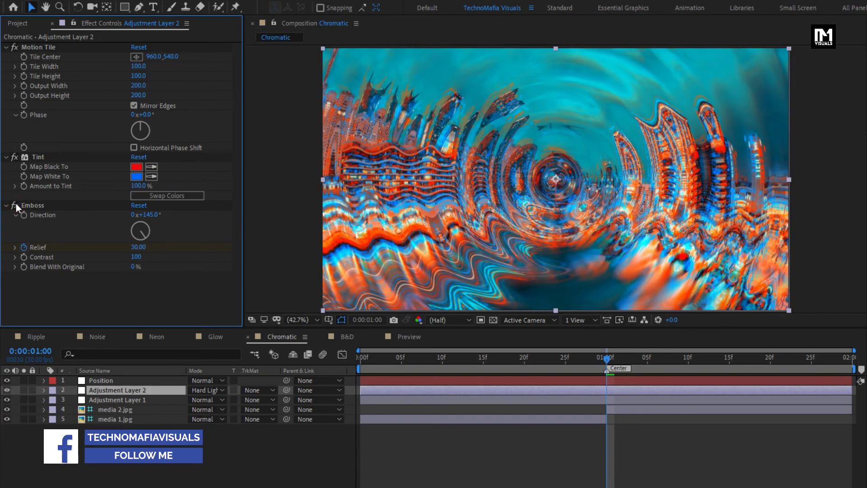
click(347, 337)
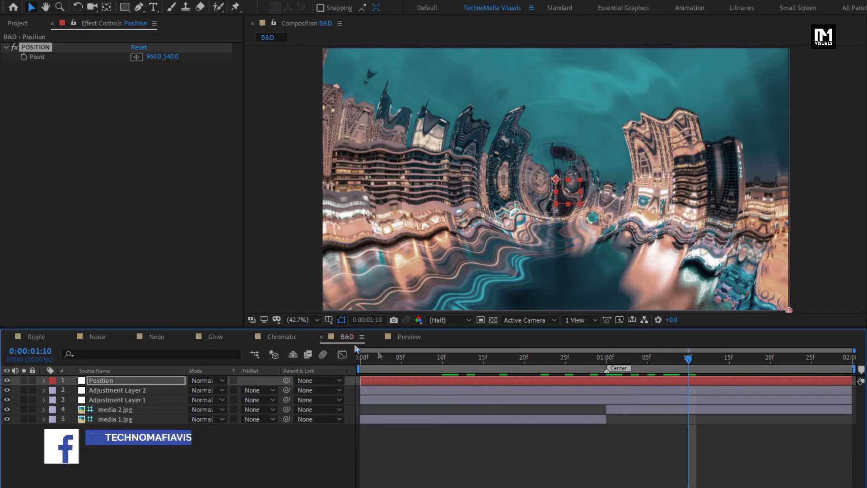
At the 1-second midpoint, reveal Adjustment Layer 2's keyframed Saturation property.
drag(460, 360, 609, 366)
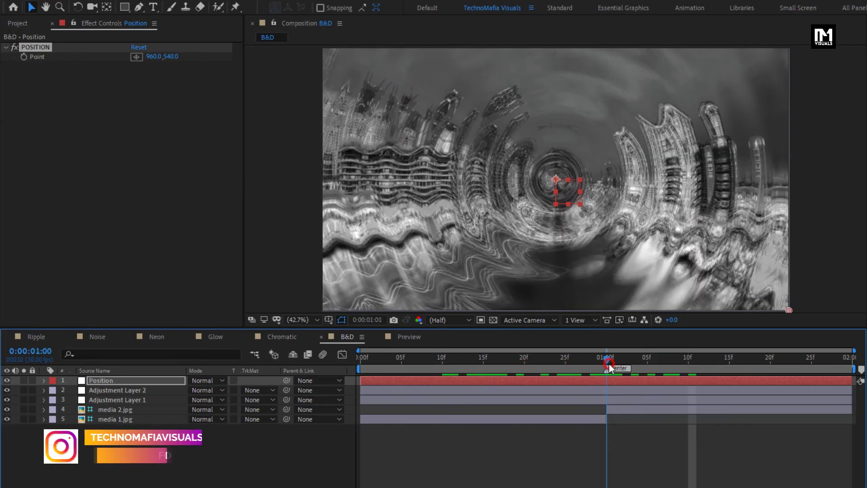
click(116, 393)
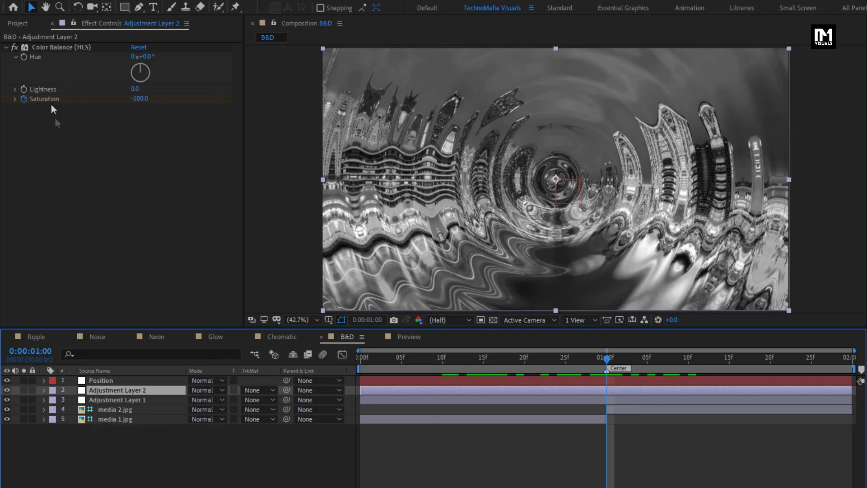
click(115, 389)
key(u)
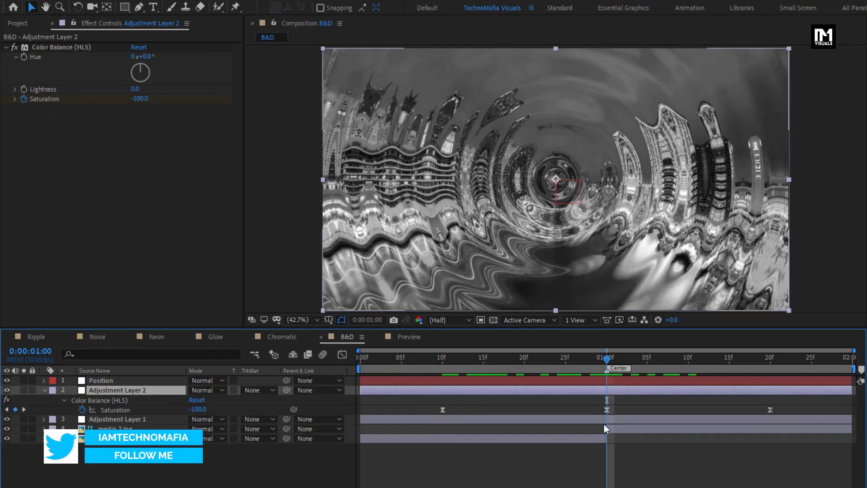
Select the 1-second Saturation keyframe and preview the grayscale transition from 10f to about 1:18.
click(606, 411)
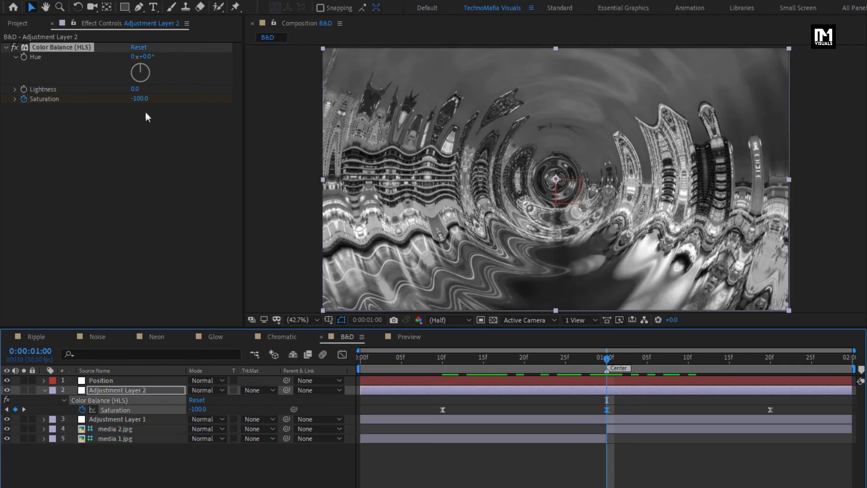
click(442, 361)
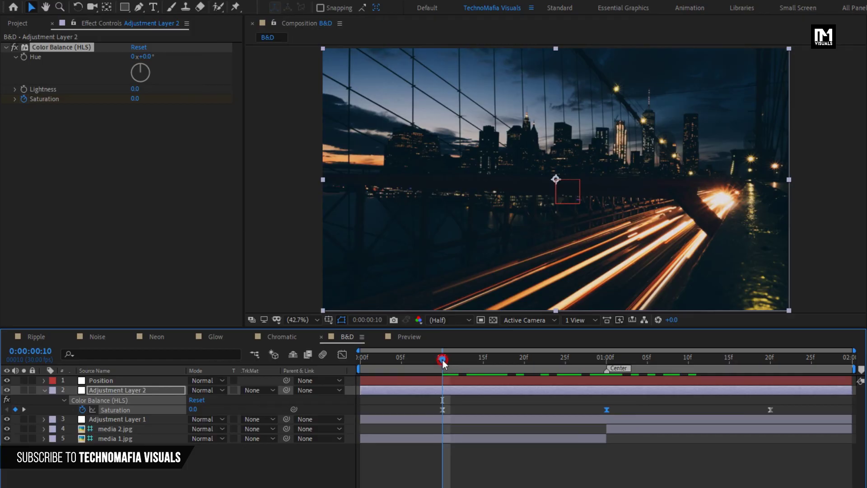
drag(443, 361, 768, 360)
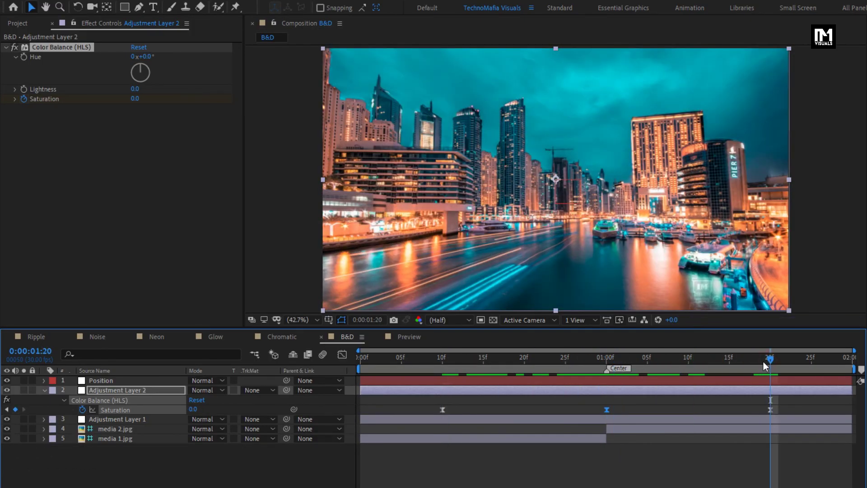